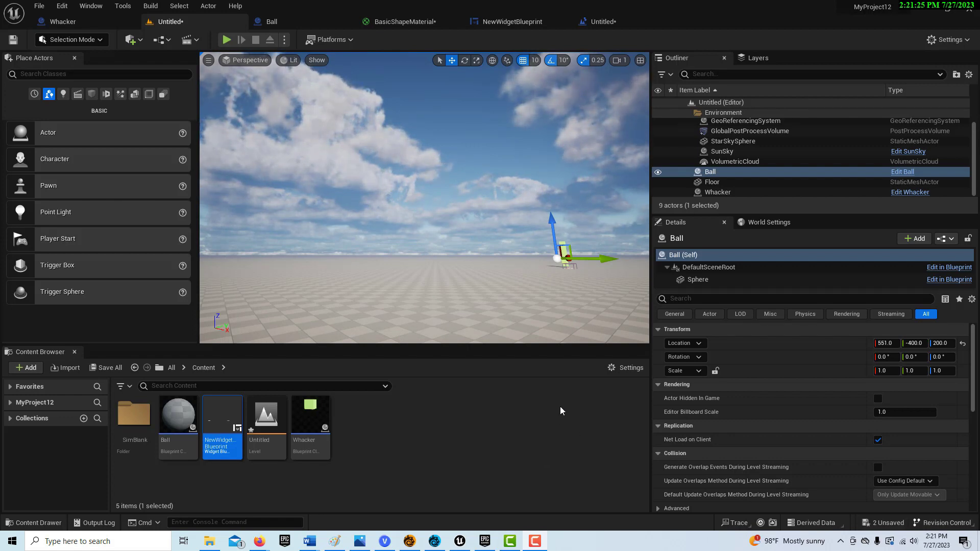
# - Examine the ball and the green whacker in the level, up close and from a distance
pyautogui.moveTo(549, 331); pyautogui.dragTo(682, 386, button='right')
pyautogui.moveTo(424, 204); pyautogui.dragTo(404, 197, button='right')
pyautogui.press('w')
pyautogui.press('w')
pyautogui.press('w')
pyautogui.moveTo(638, 400); pyautogui.dragTo(640, 399, button='right')
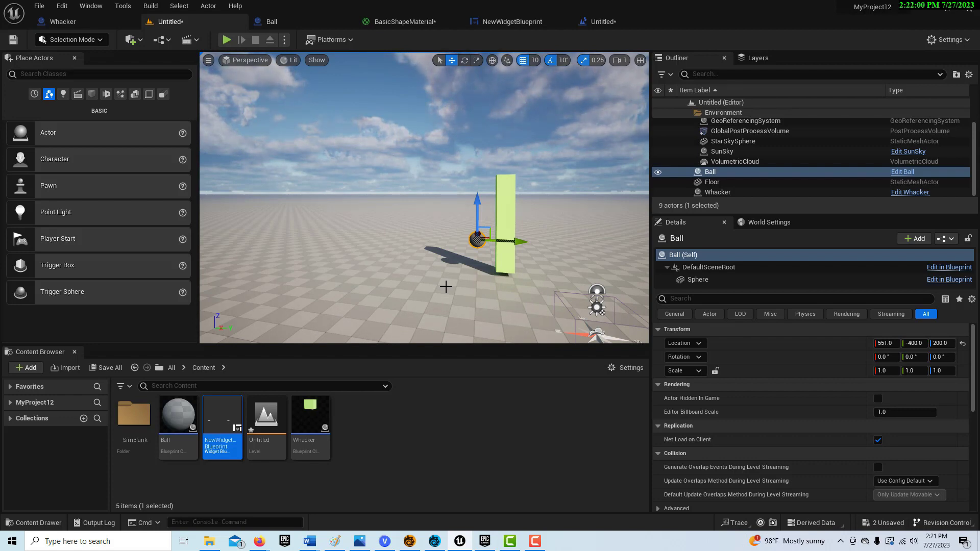
pyautogui.moveTo(424, 197); pyautogui.dragTo(374, 185, button='right')
pyautogui.press('s')
pyautogui.press('s')
pyautogui.press('s')
pyautogui.press('s')
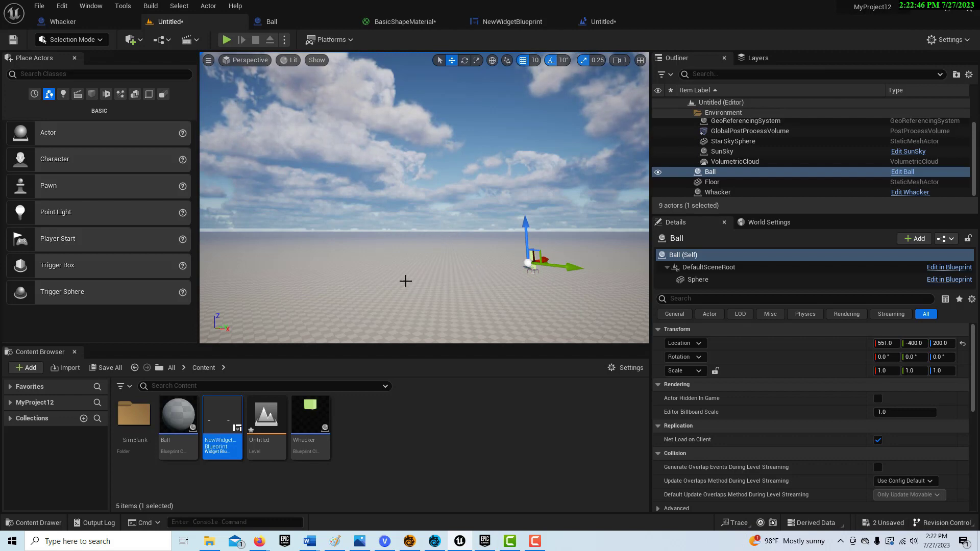
# - Play the level, free the mouse cursor, activate the on-screen widget button to start the tracking read-out, and stop playing
pyautogui.moveTo(623, 308); pyautogui.dragTo(606, 293, button='right')
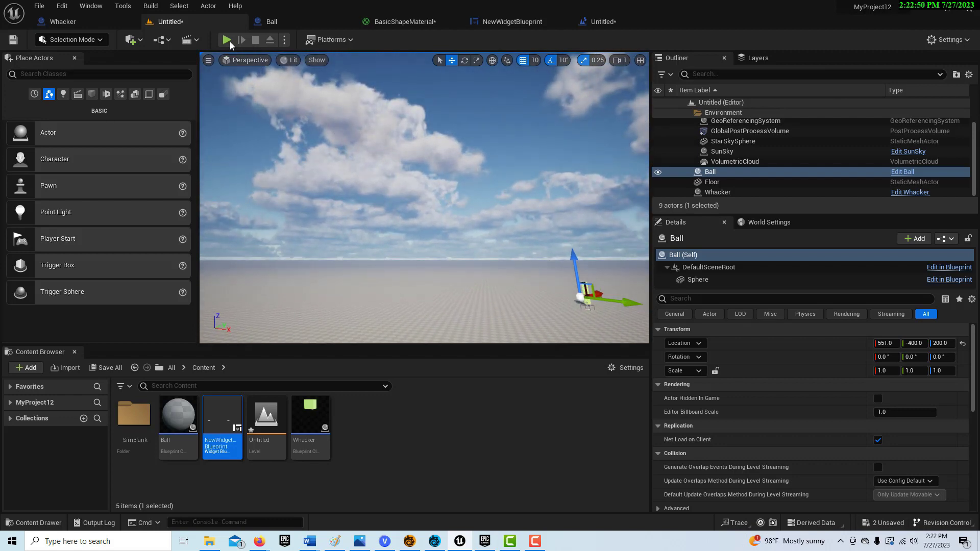
pyautogui.click(226, 40)
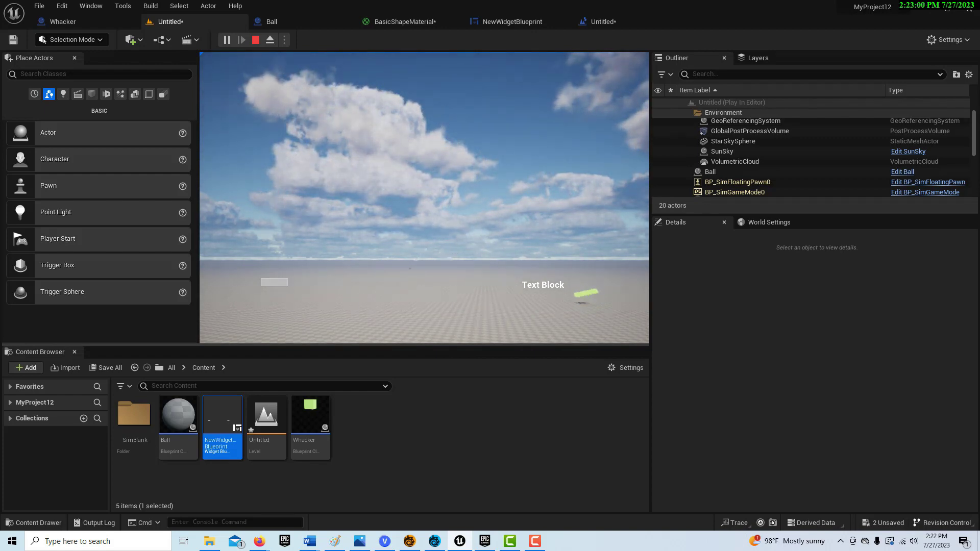
pyautogui.click(285, 289)
pyautogui.hotkey('shift', 'F1')
pyautogui.click(281, 284)
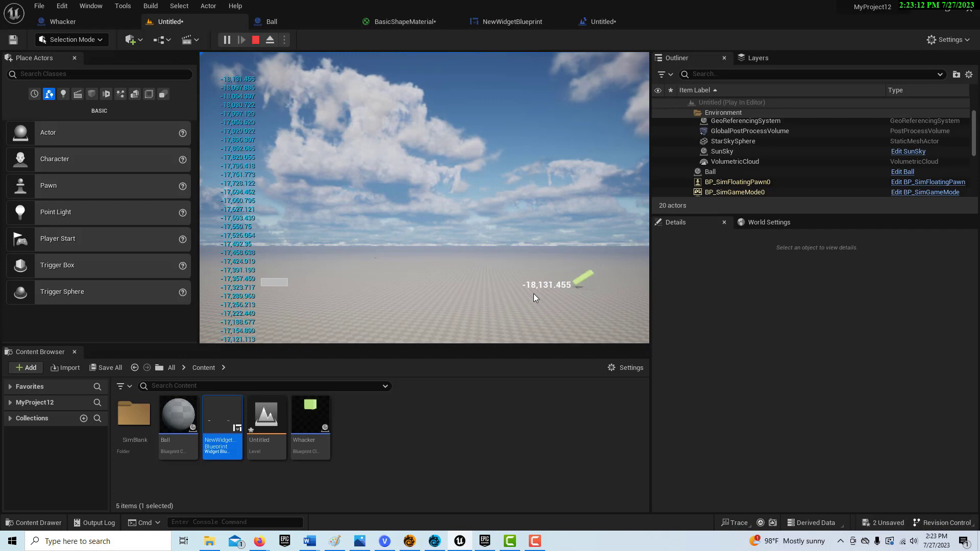
pyautogui.click(257, 39)
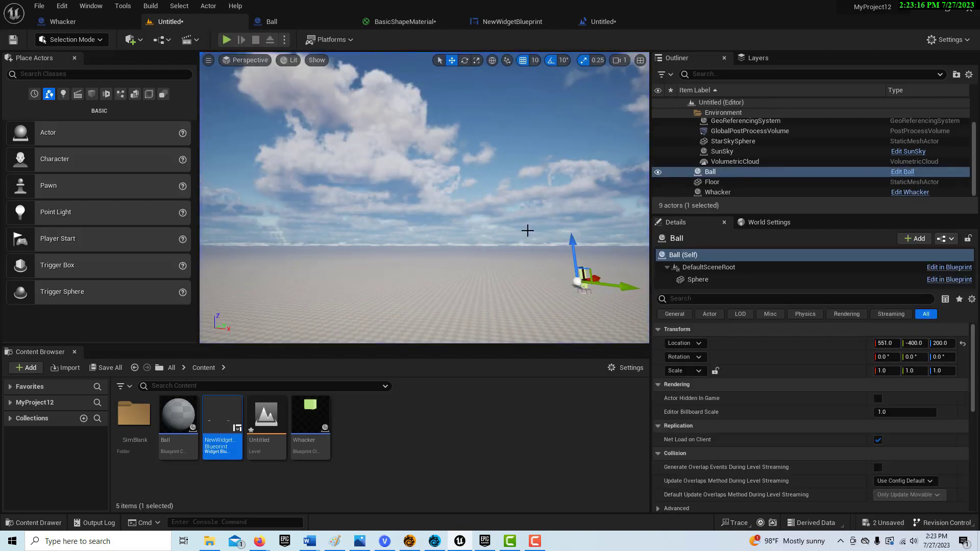
# - Replay the level from an adjusted view, trigger the widget button to watch the tracking data, and end the session
pyautogui.moveTo(424, 197); pyautogui.dragTo(477, 293, button='right')
pyautogui.moveTo(465, 240); pyautogui.dragTo(480, 223, button='right')
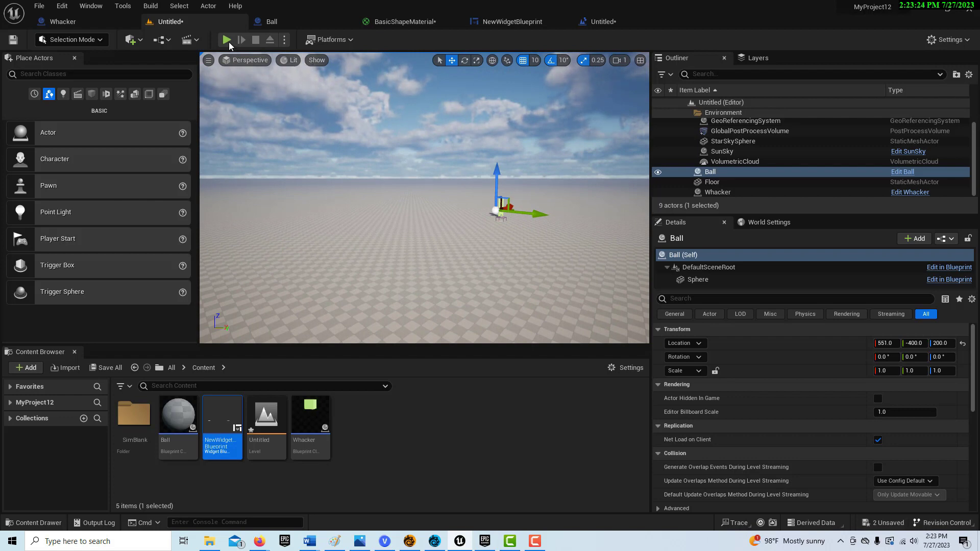
pyautogui.click(227, 40)
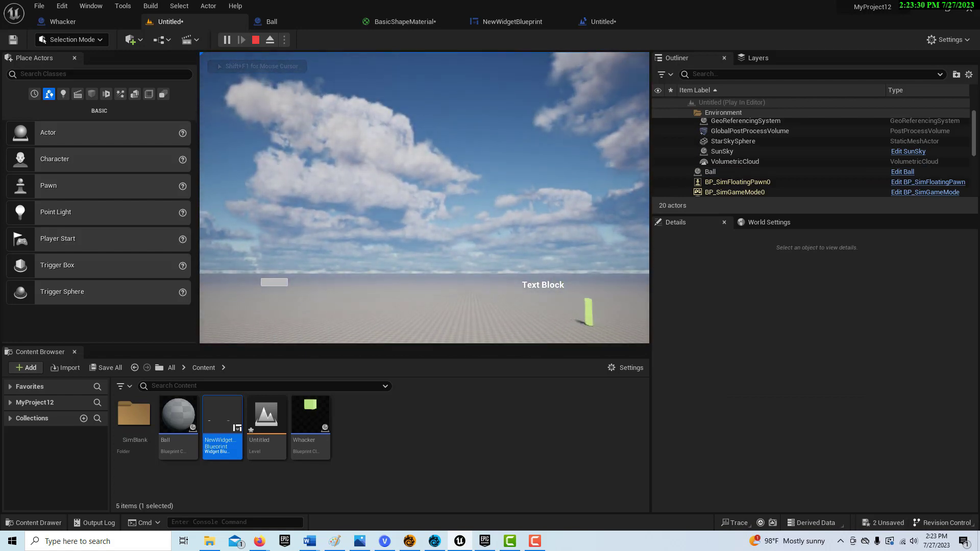
pyautogui.press('Escape')
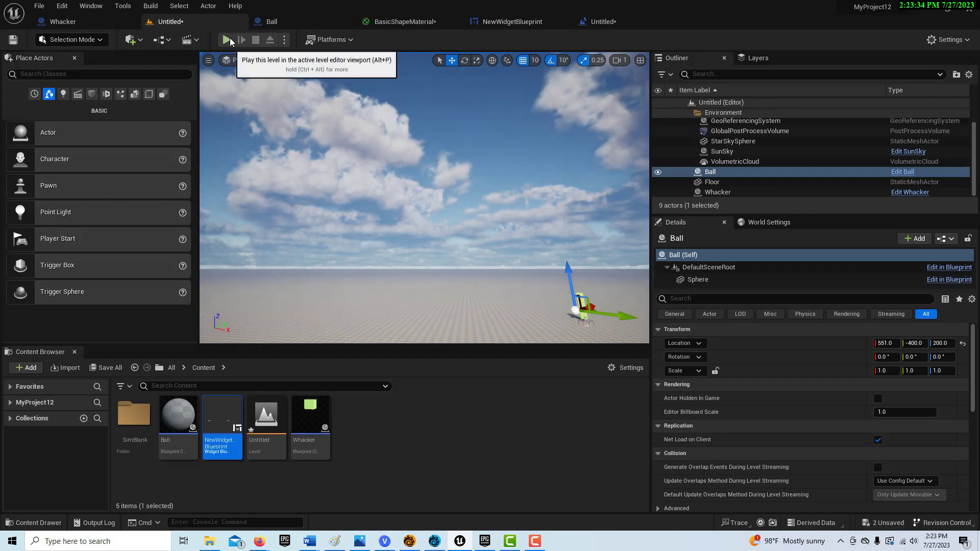
pyautogui.click(227, 40)
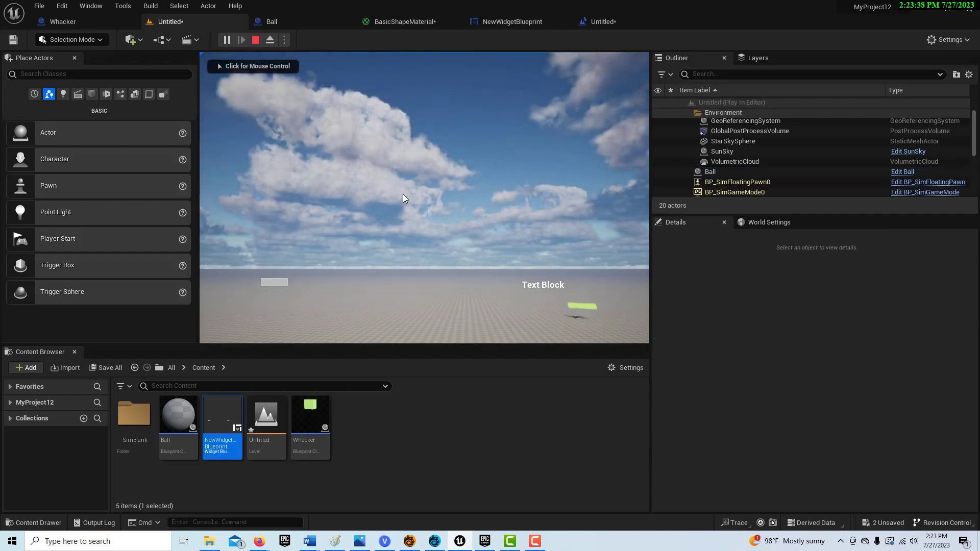
pyautogui.click(274, 284)
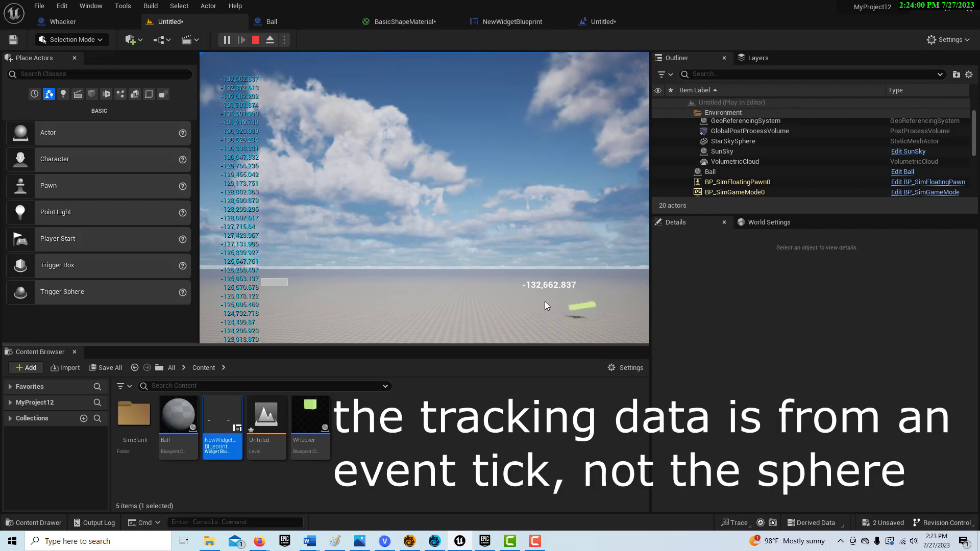
pyautogui.press('Escape')
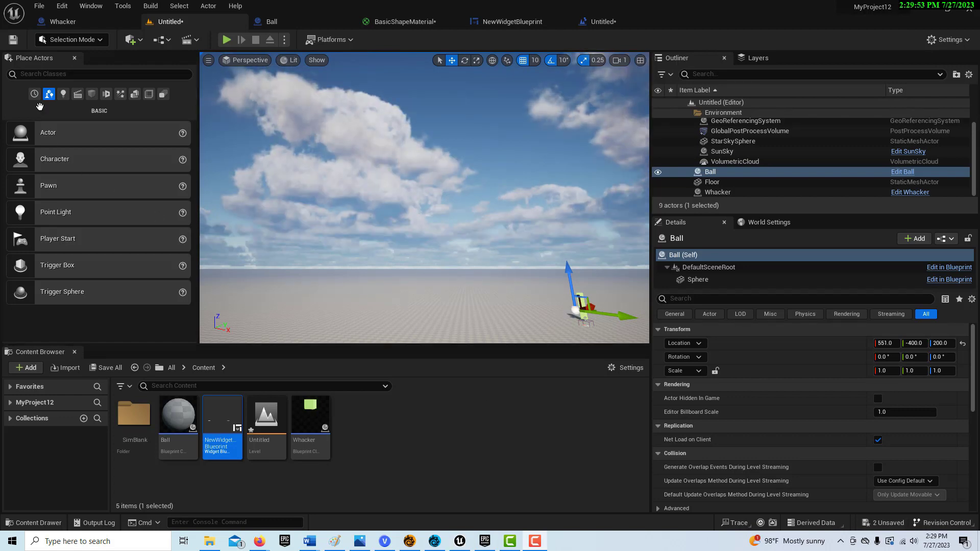
# - Create a new Blueprint project named MyProject13 from the Simulation Blank template, saving the current project's unsaved content
pyautogui.click(40, 19)
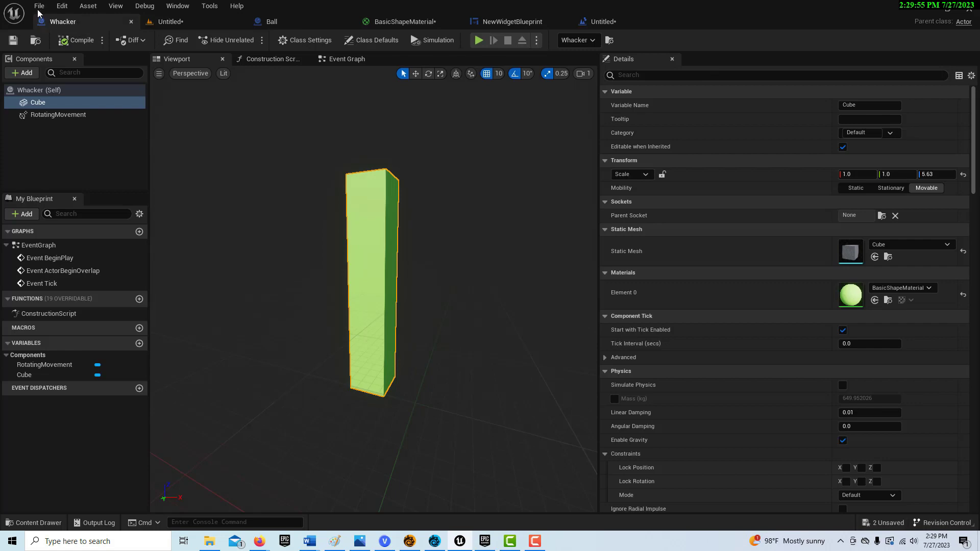
pyautogui.click(39, 6)
pyautogui.click(276, 92)
pyautogui.click(206, 20)
pyautogui.click(37, 6)
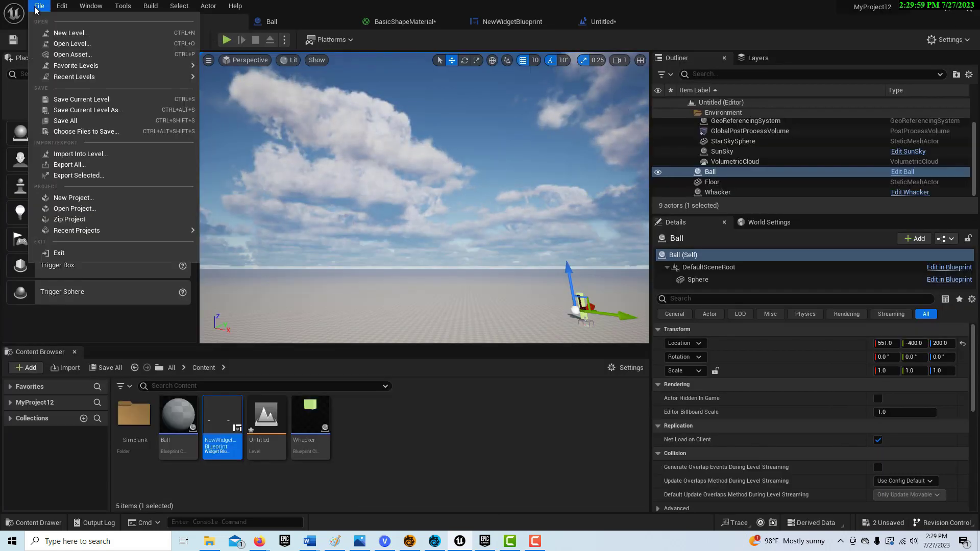
pyautogui.click(92, 198)
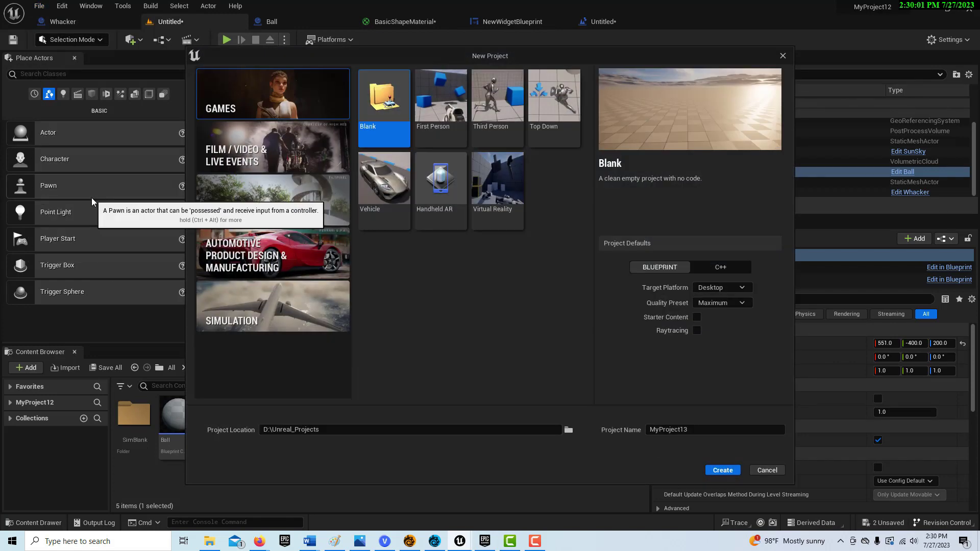
pyautogui.click(276, 306)
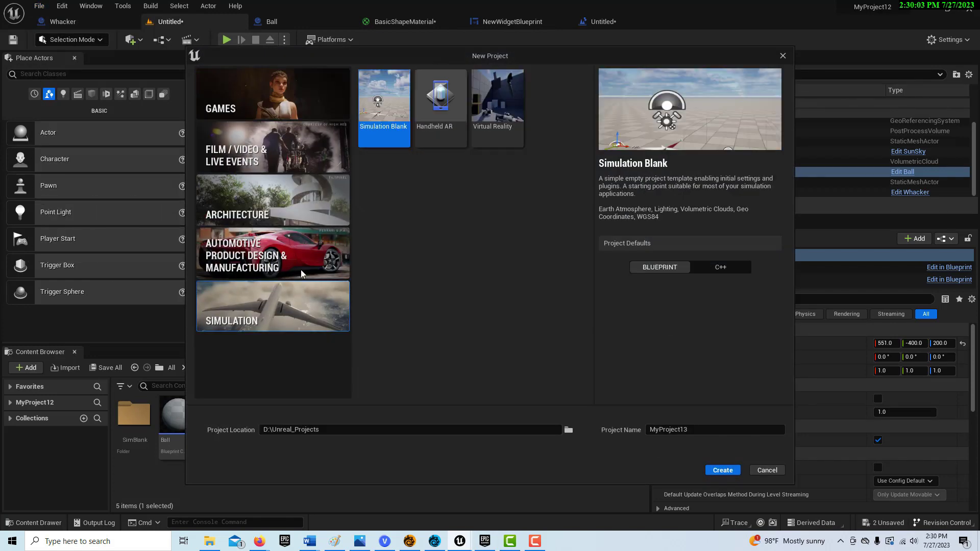
pyautogui.click(726, 471)
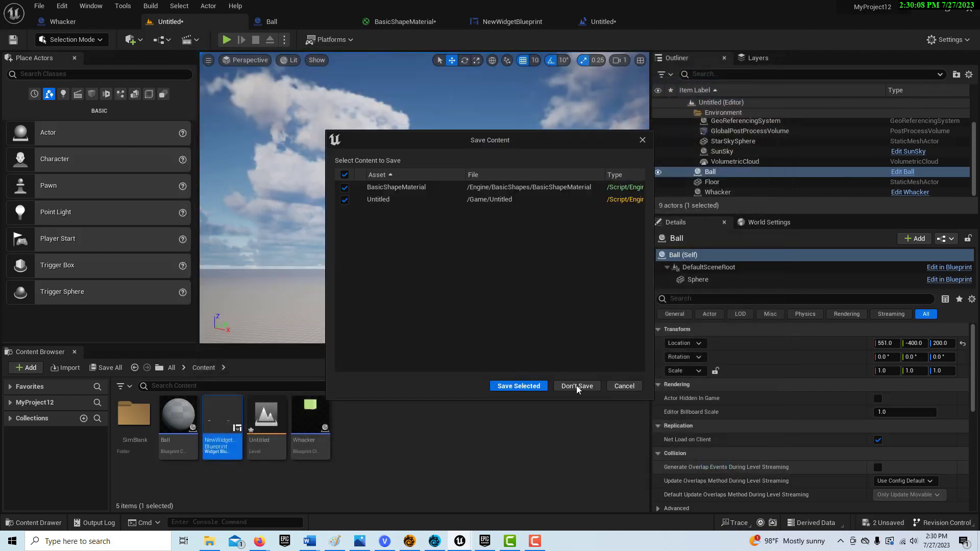
pyautogui.click(537, 385)
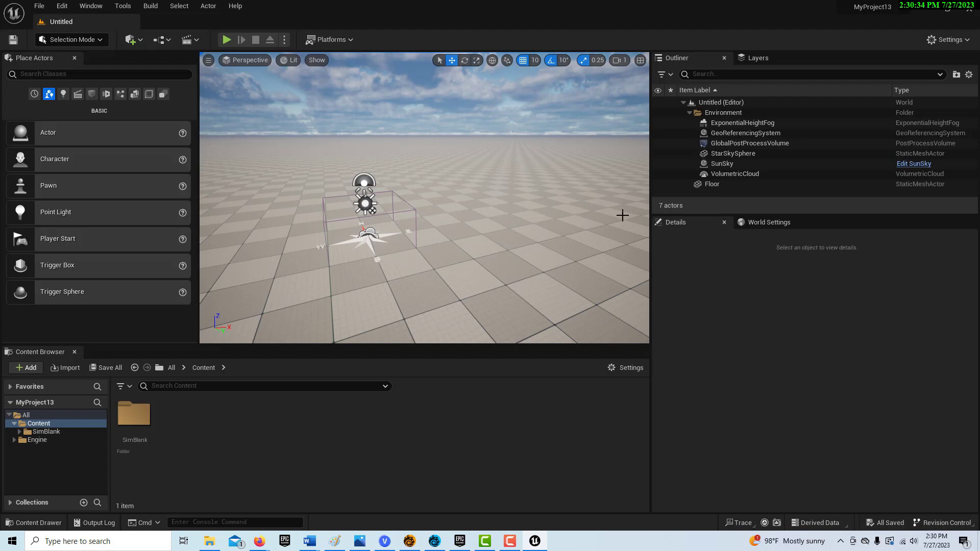
# - Create a Blueprint class with Actor as parent in the Content folder and name it BP_Whacker
pyautogui.moveTo(513, 241); pyautogui.dragTo(439, 308, button='right')
pyautogui.moveTo(502, 263); pyautogui.dragTo(515, 240, button='right')
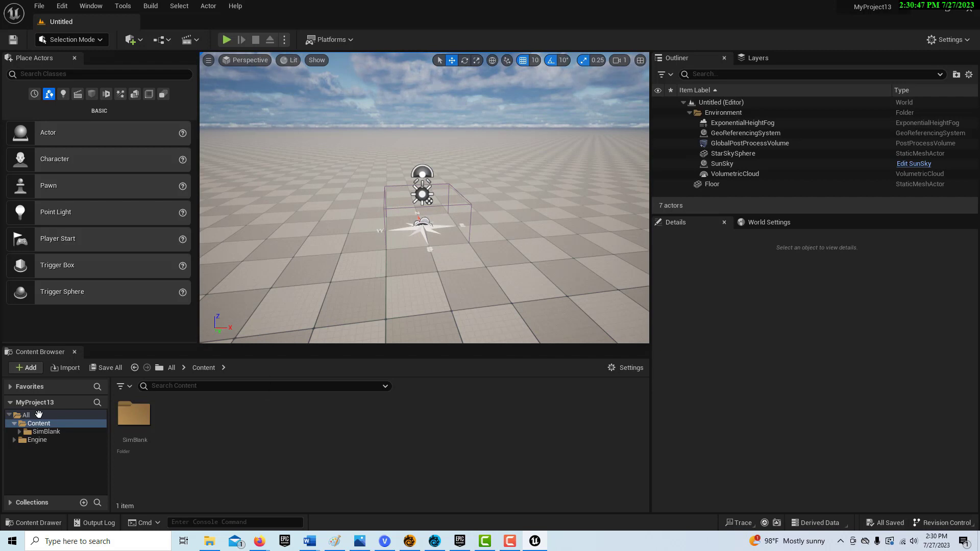
pyautogui.rightClick(238, 421)
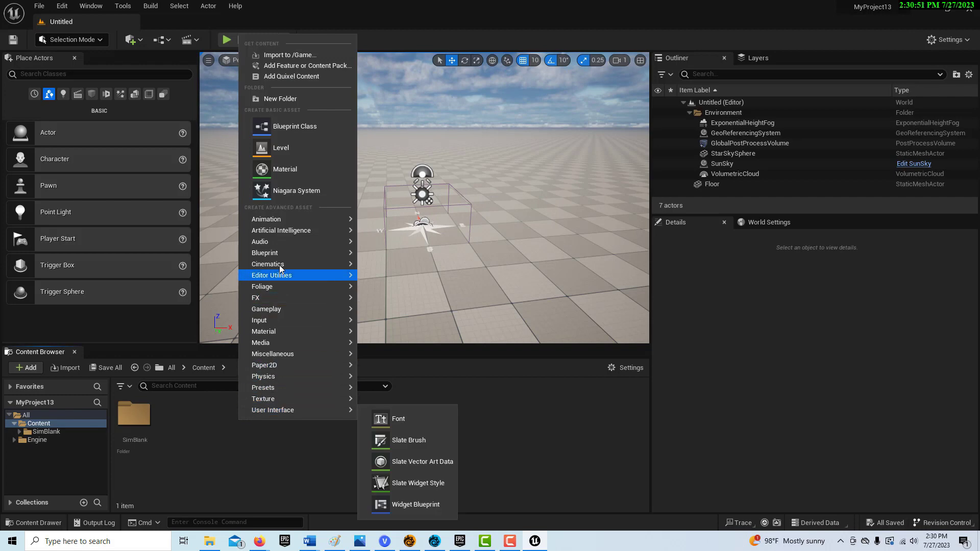
pyautogui.moveTo(337, 253)
pyautogui.click(403, 258)
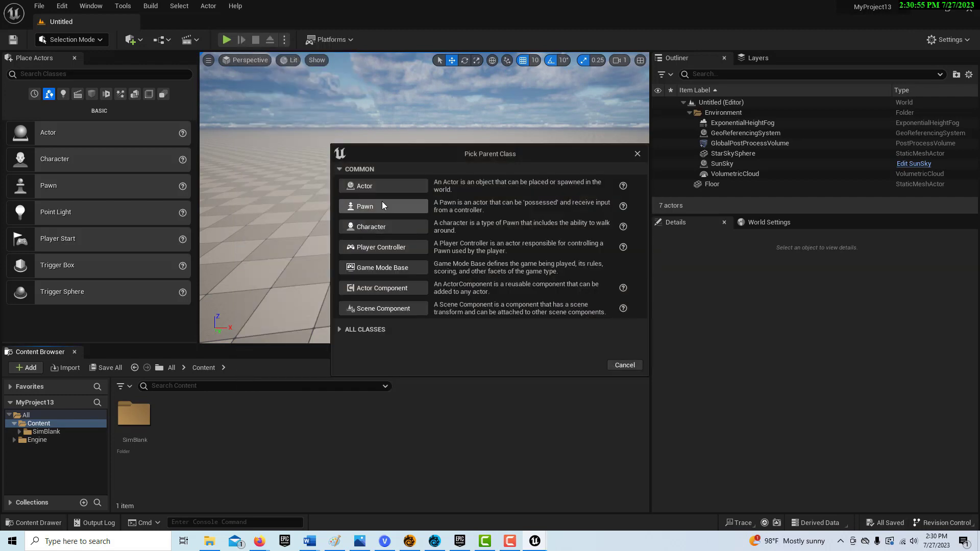
pyautogui.click(382, 186)
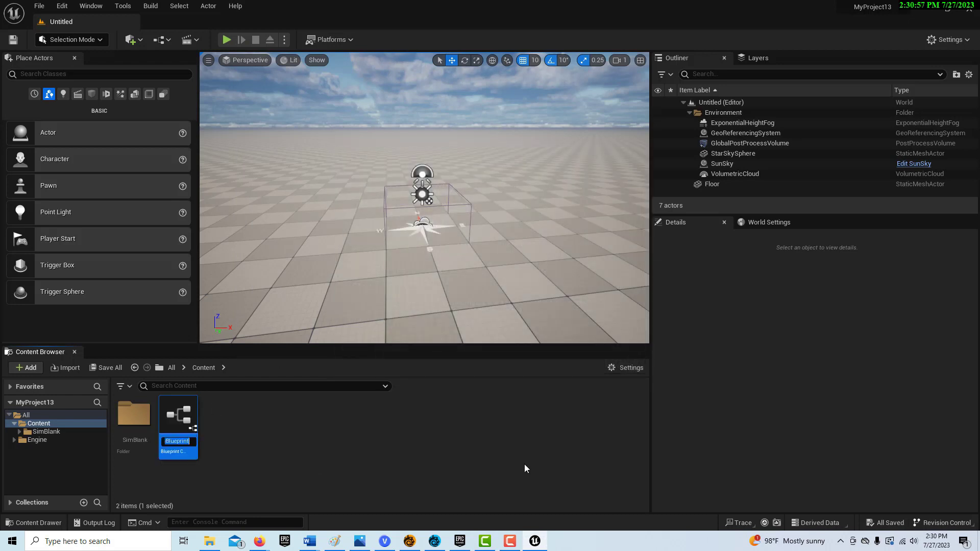
pyautogui.write('BP_')
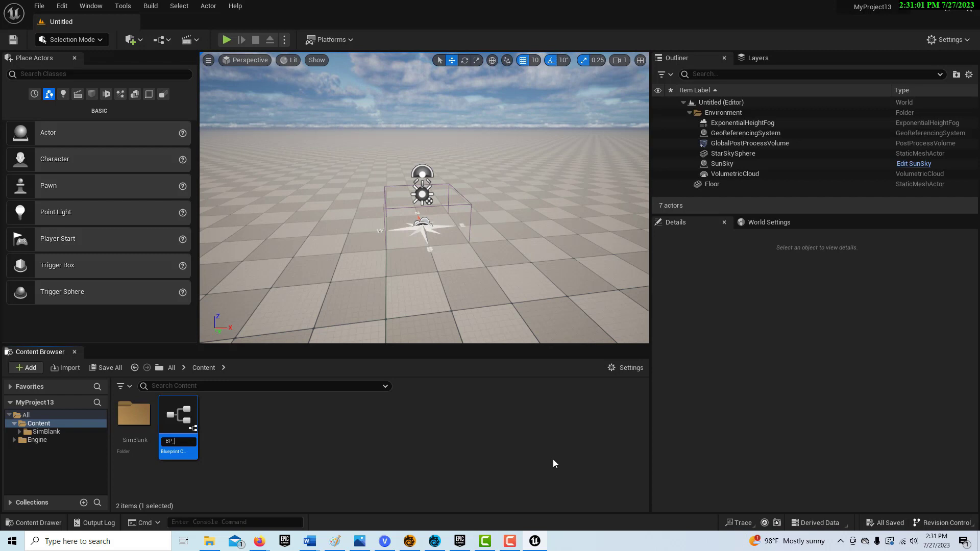
pyautogui.write('Whacker')
pyautogui.press('Return')
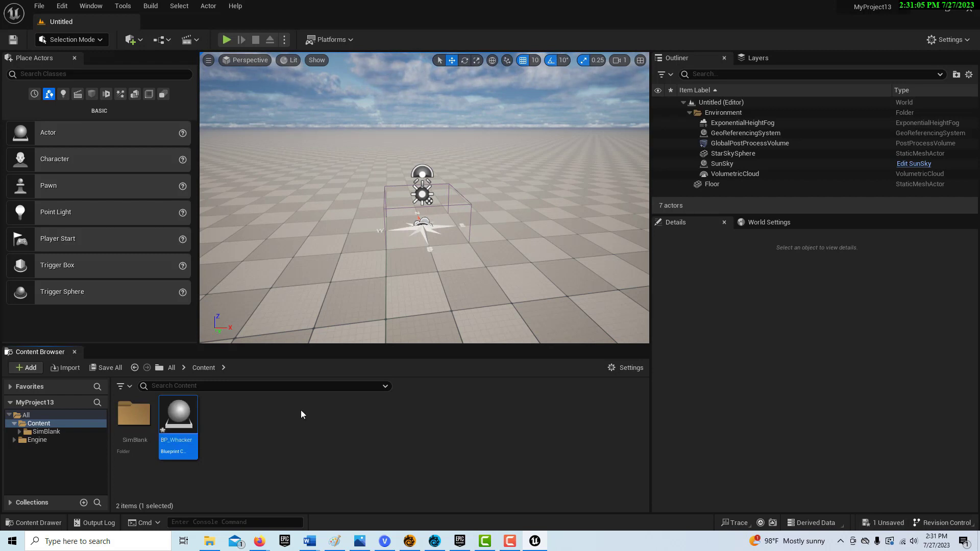
# - Open BP_Whacker for editing, dock its window beside the level, save it, and widen the viewport area
pyautogui.moveTo(188, 424)
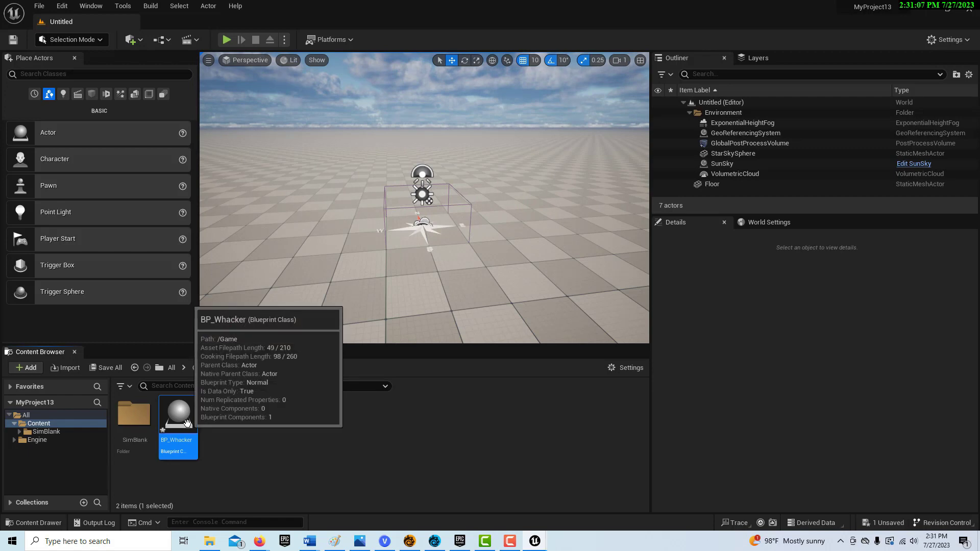
pyautogui.doubleClick(188, 424)
pyautogui.moveTo(165, 58); pyautogui.dragTo(180, 28)
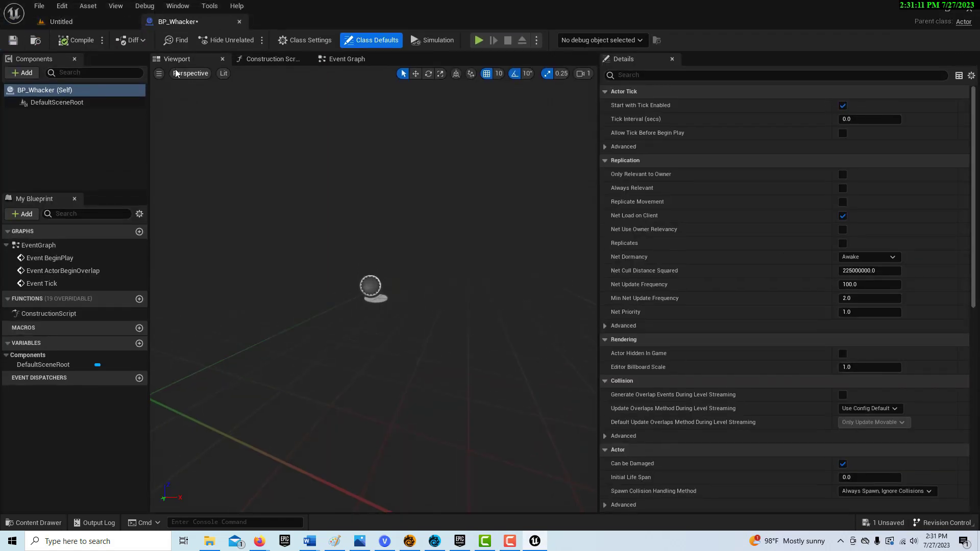
pyautogui.click(13, 41)
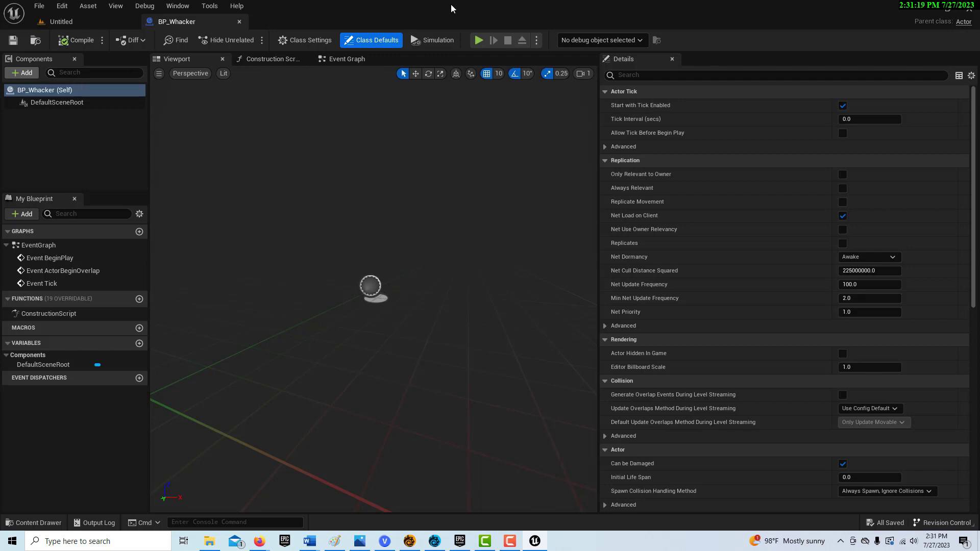
pyautogui.moveTo(598, 196); pyautogui.dragTo(724, 193)
# - Add a Cube component to BP_Whacker
pyautogui.click(21, 73)
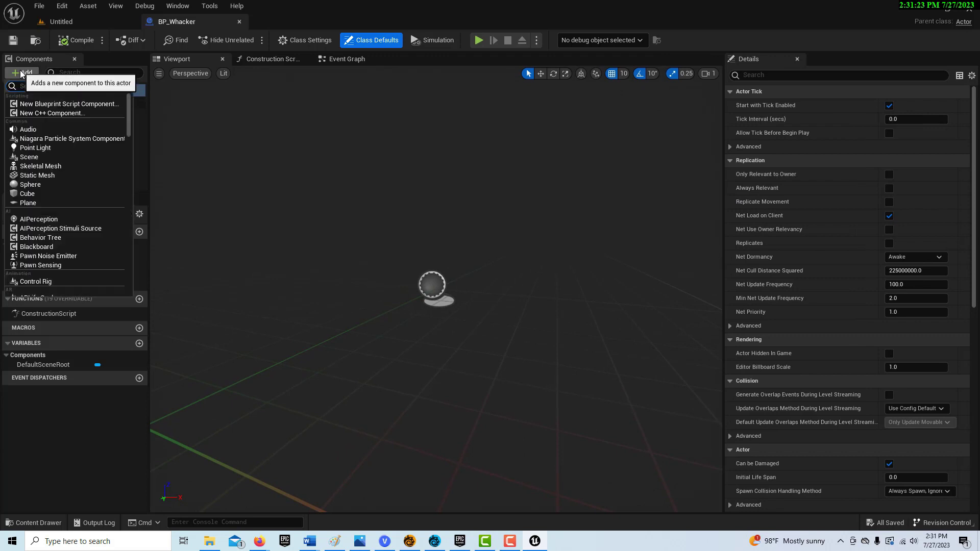
pyautogui.click(27, 194)
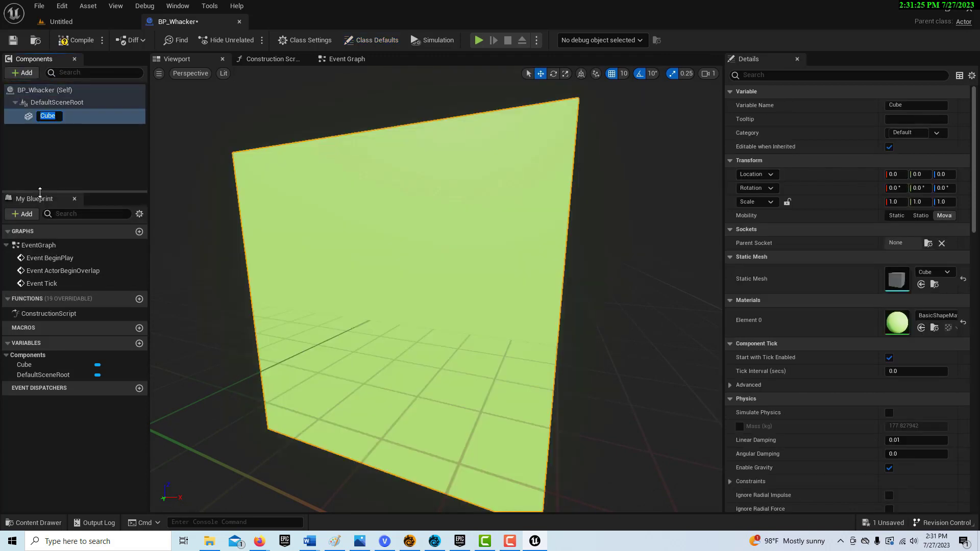
pyautogui.scroll(-5, 457, 237)
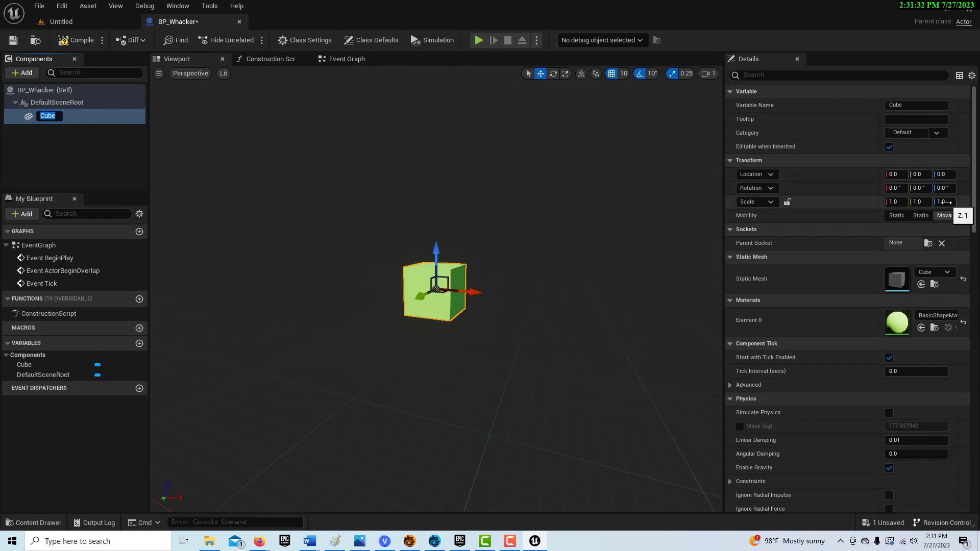
# - Set the cube's Z scale to 5.0 and make it the root component in place of DefaultSceneRoot
pyautogui.click(943, 202)
pyautogui.write('1.45')
pyautogui.press('Return')
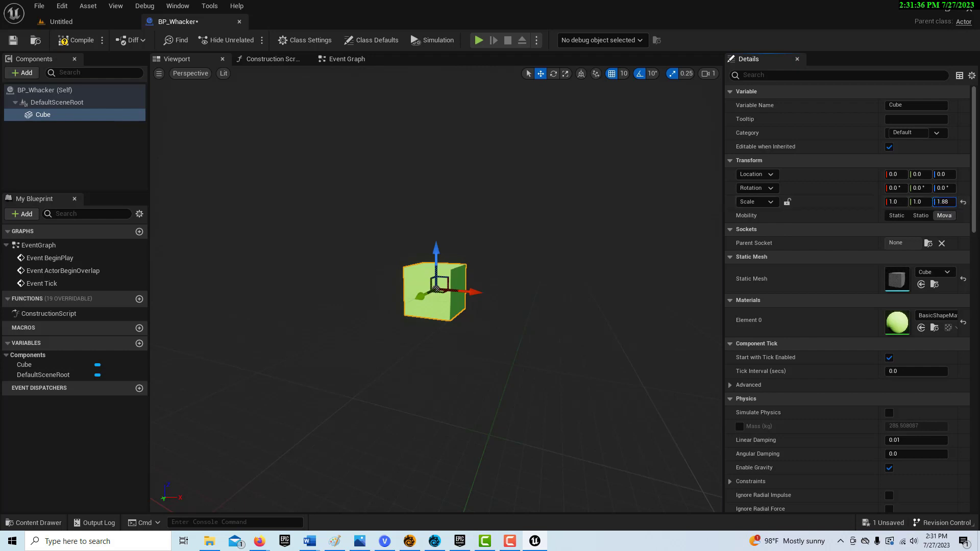
pyautogui.moveTo(933, 202); pyautogui.dragTo(943, 202)
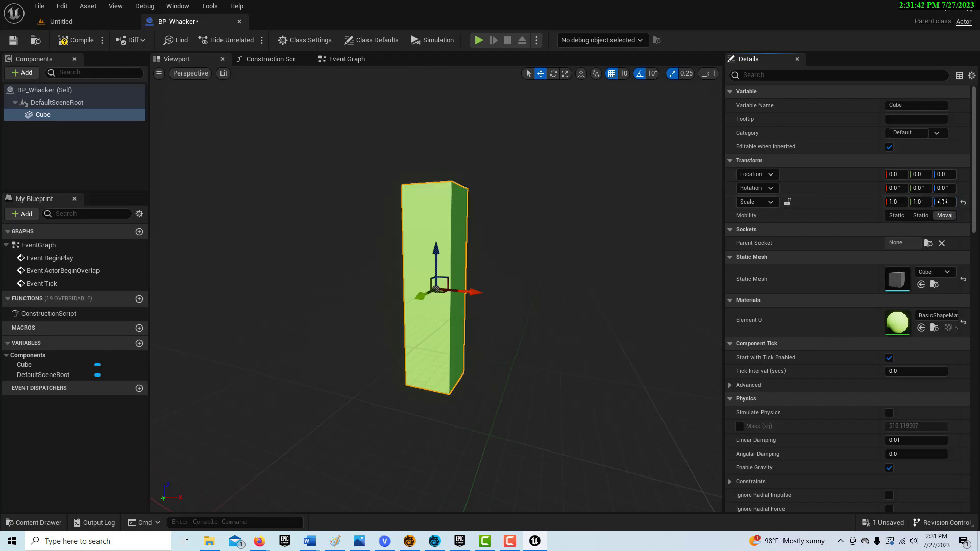
pyautogui.moveTo(944, 202); pyautogui.dragTo(947, 202)
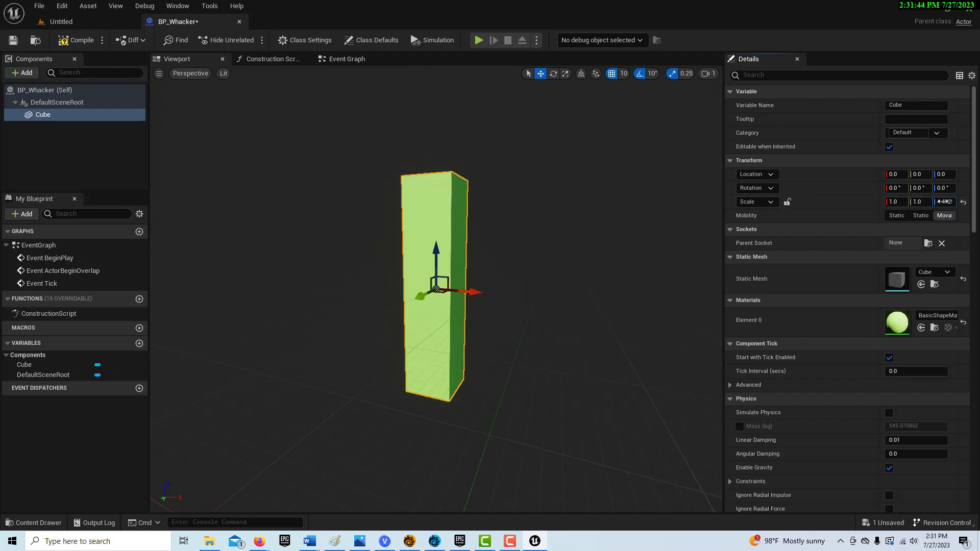
pyautogui.write('5')
pyautogui.press('Return')
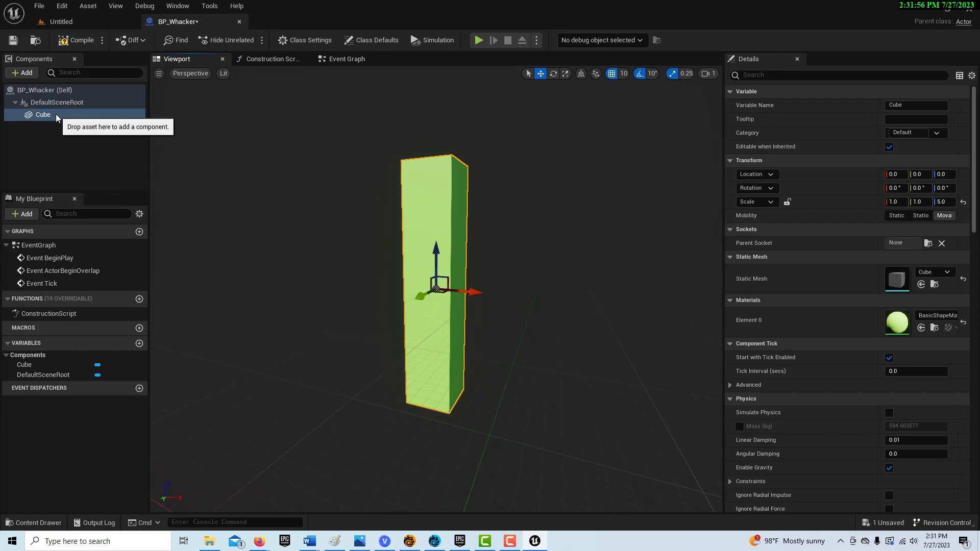
pyautogui.moveTo(56, 114); pyautogui.dragTo(54, 102)
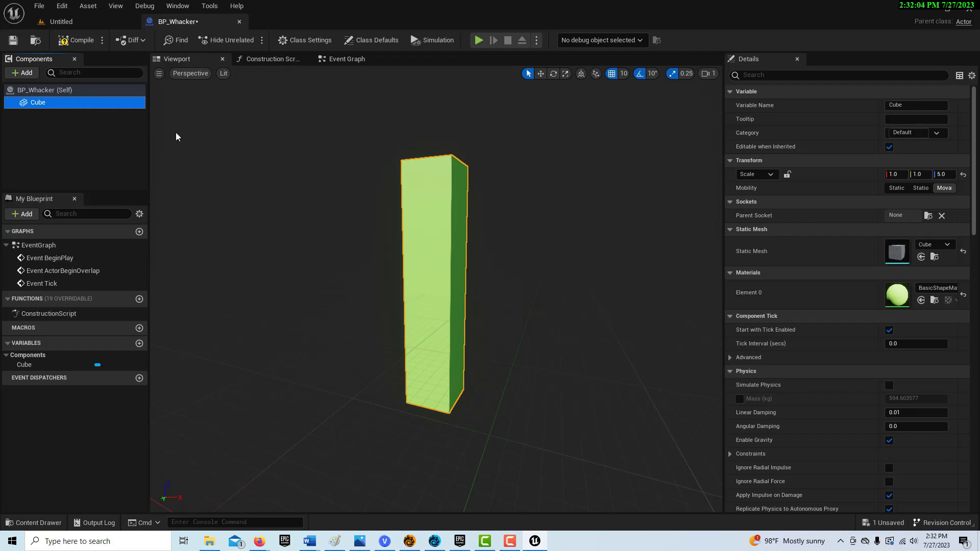
# - Add a Rotating Movement component to BP_Whacker
pyautogui.click(21, 73)
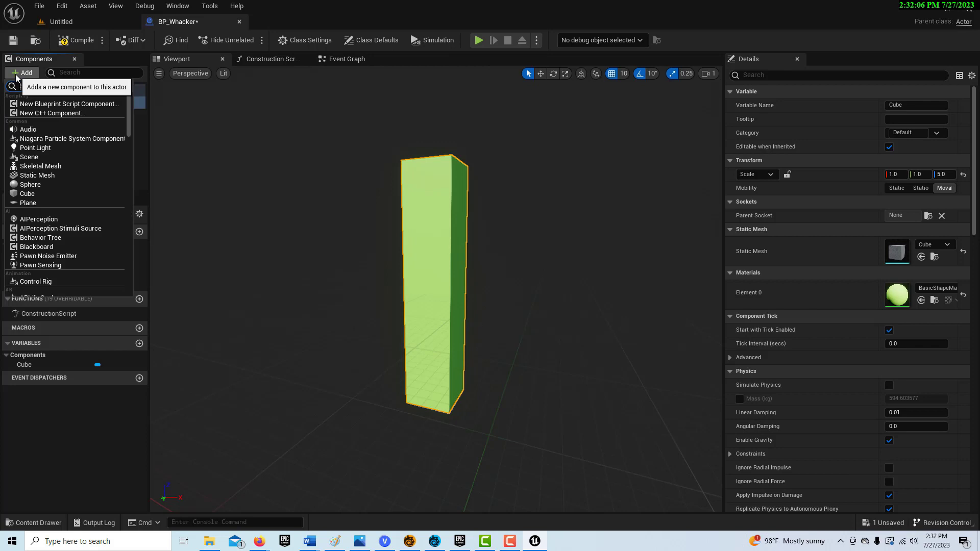
pyautogui.write('rotating')
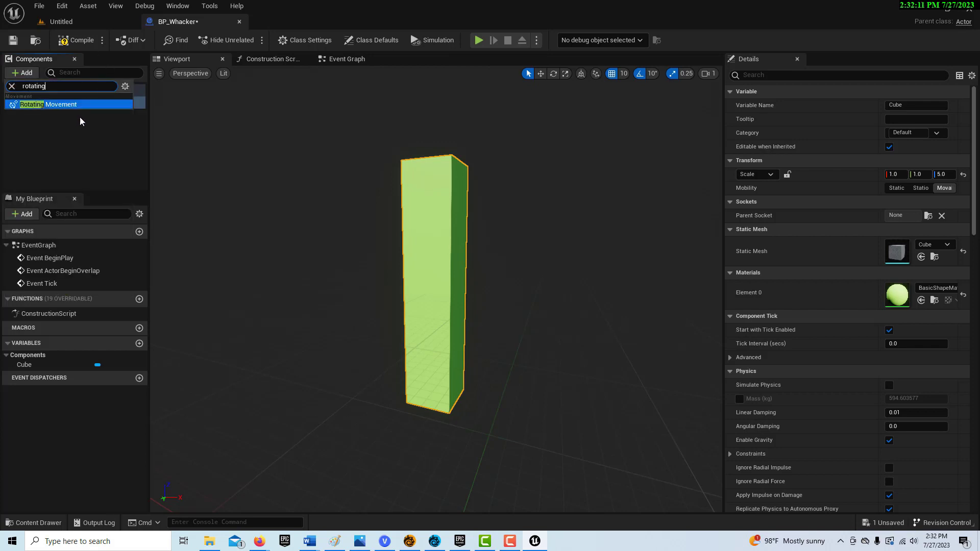
pyautogui.click(80, 106)
pyautogui.click(26, 149)
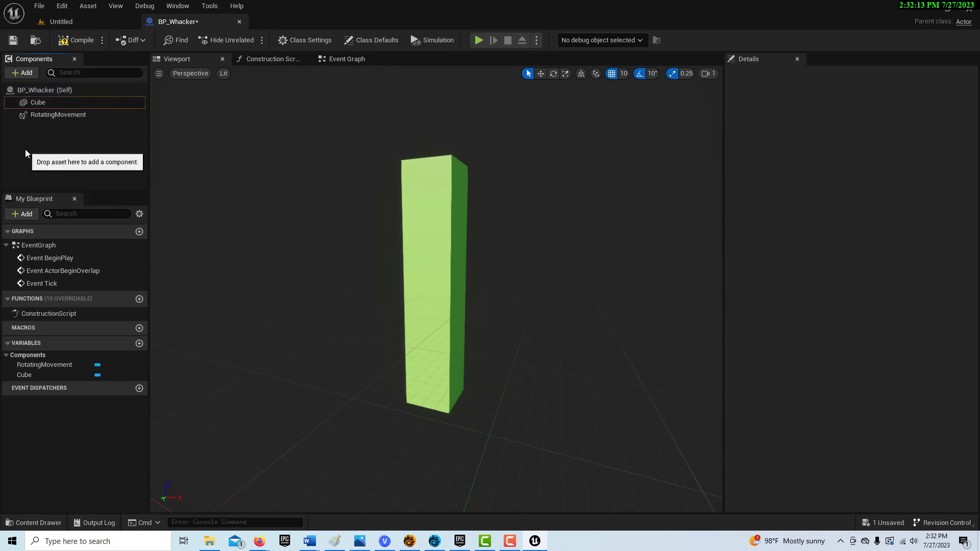
# - Set the RotatingMovement component's X rotation rate to 500 and compile the Blueprint
pyautogui.click(49, 114)
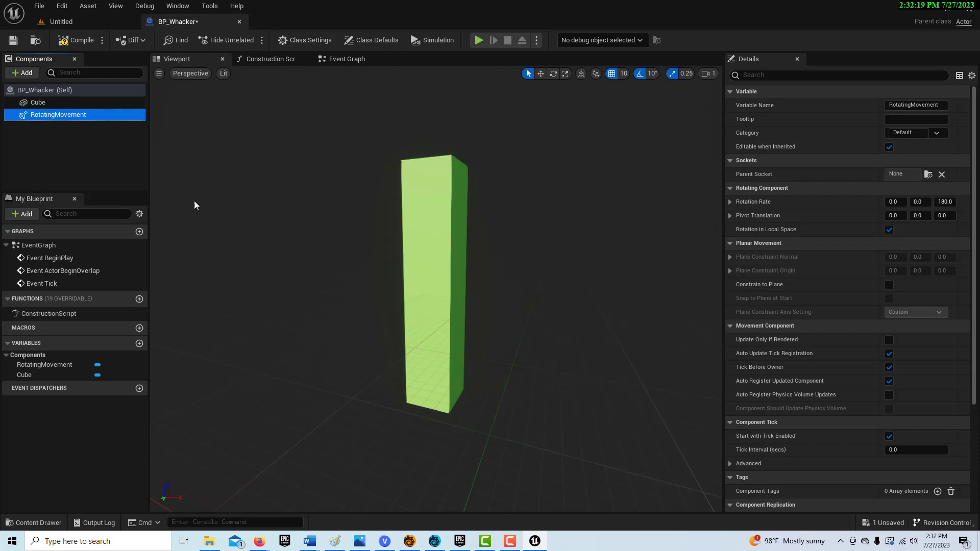
pyautogui.click(894, 202)
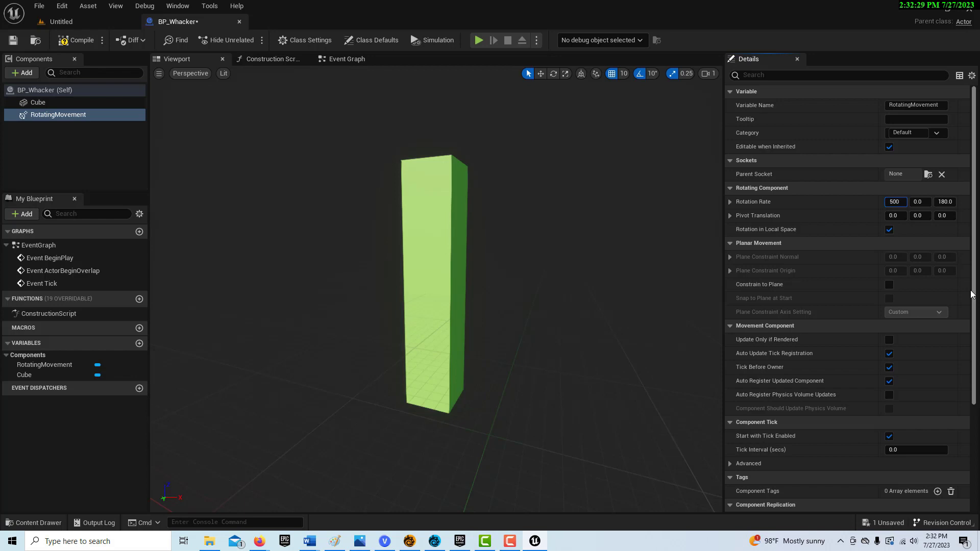
pyautogui.press('Return')
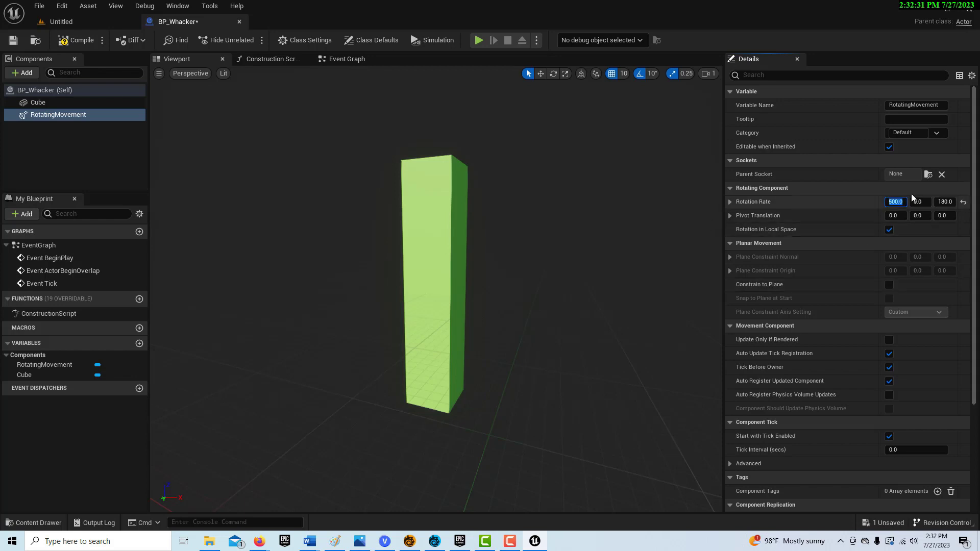
pyautogui.click(69, 42)
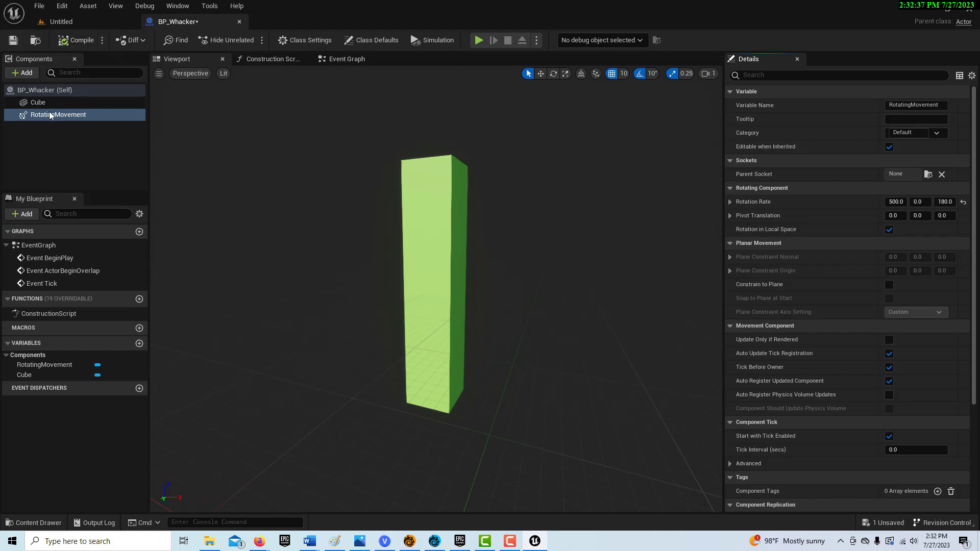
# - Check the Cube component's collision settings and save BP_Whacker
pyautogui.click(37, 101)
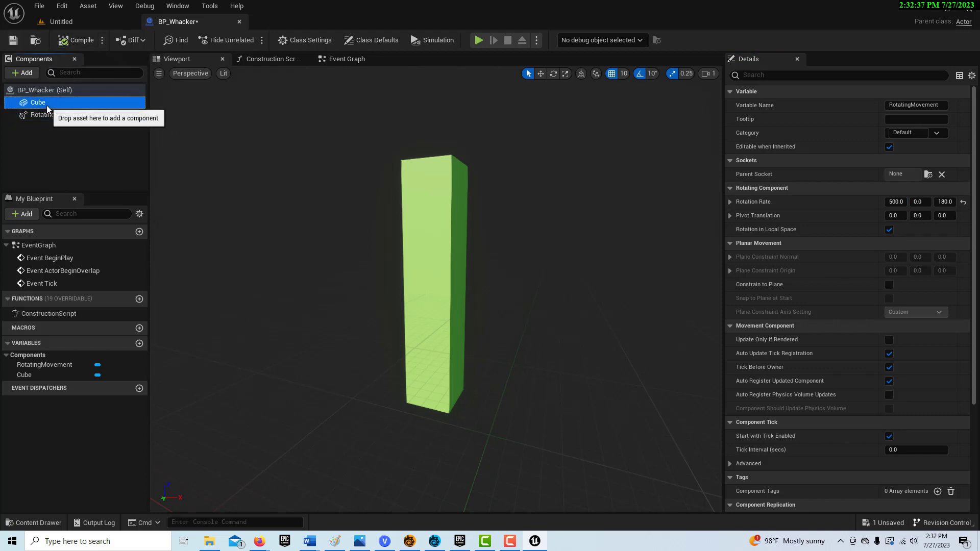
pyautogui.click(804, 75)
pyautogui.write('col')
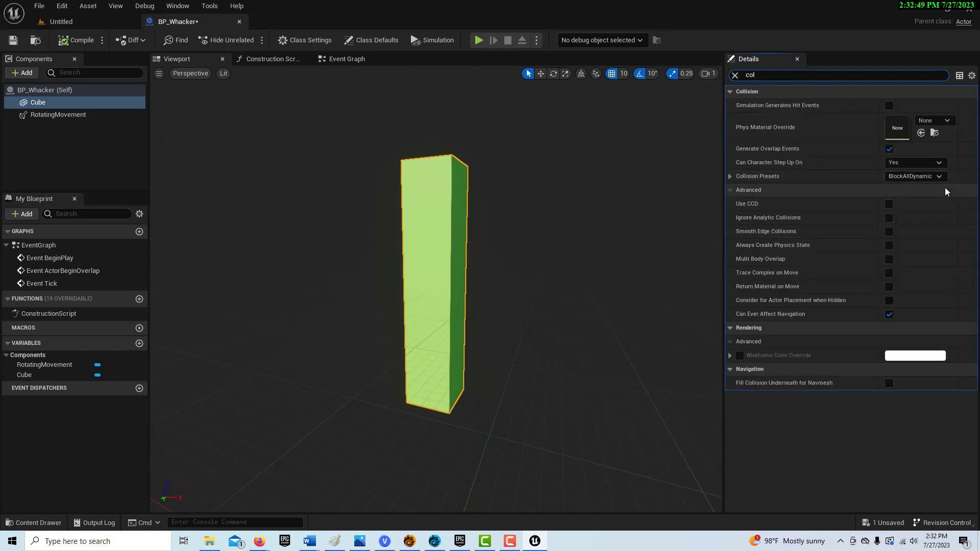
pyautogui.hotkey('ctrl', 'a')
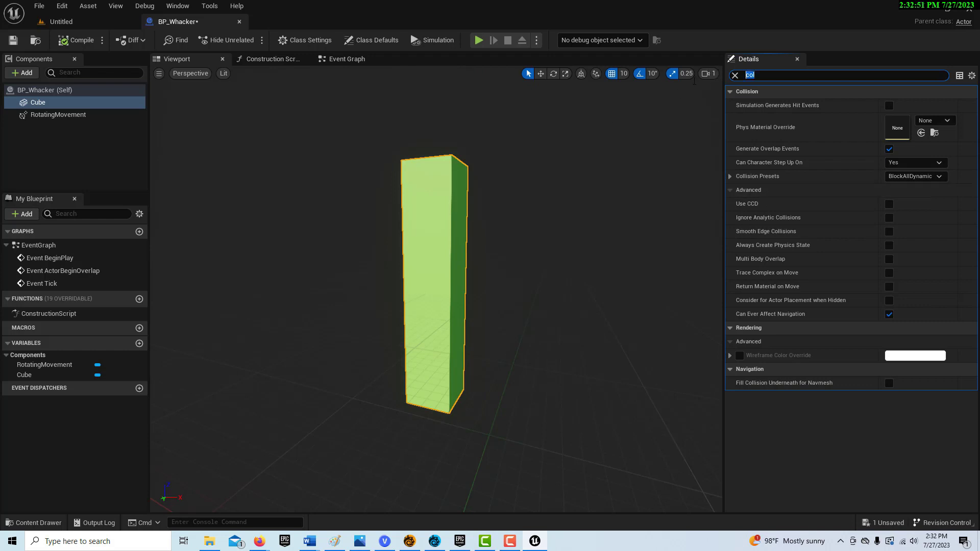
pyautogui.press('BackSpace')
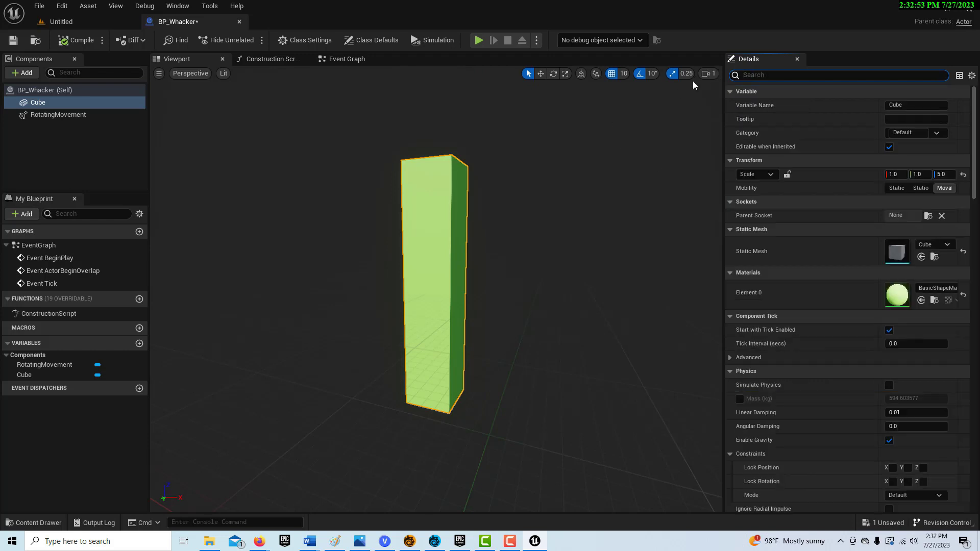
pyautogui.hotkey('ctrl', 's')
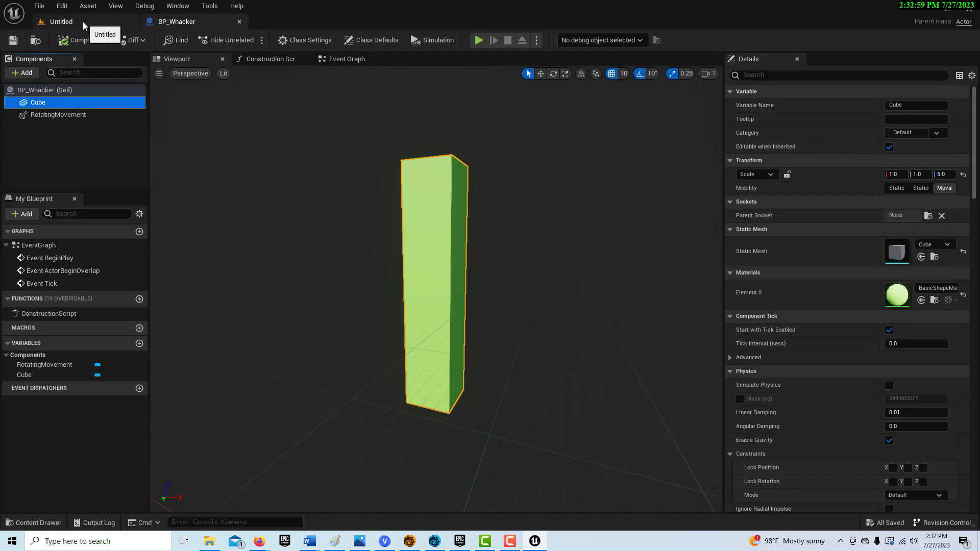
# - Place BP_Whacker in the level at about X 300, Y -210, Z 270 and play the level to test its rotation
pyautogui.click(83, 22)
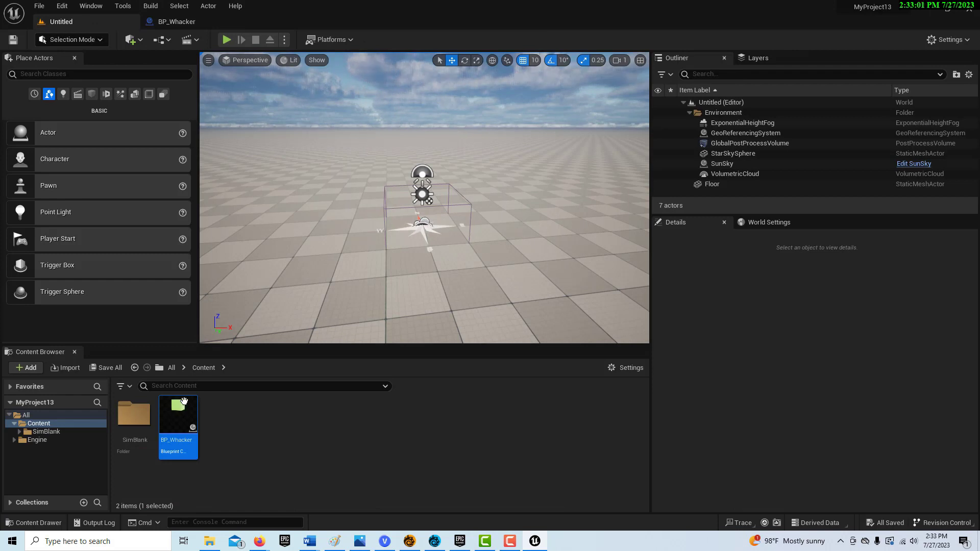
pyautogui.moveTo(184, 428); pyautogui.dragTo(490, 95)
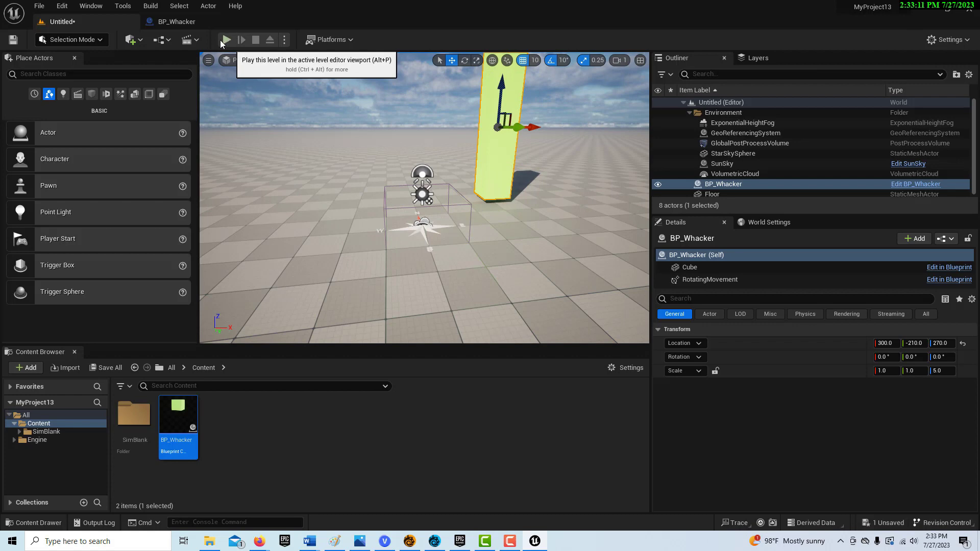
pyautogui.click(227, 41)
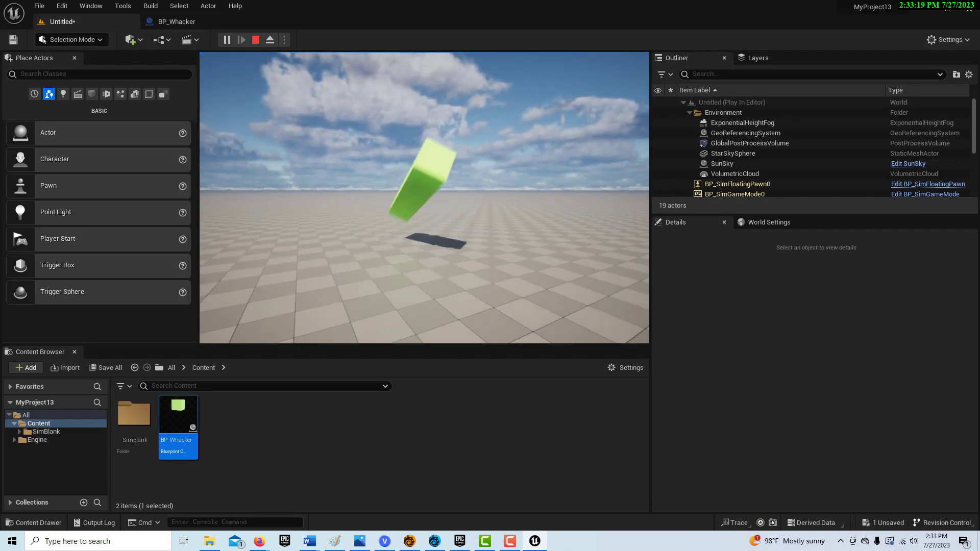
pyautogui.press('Escape')
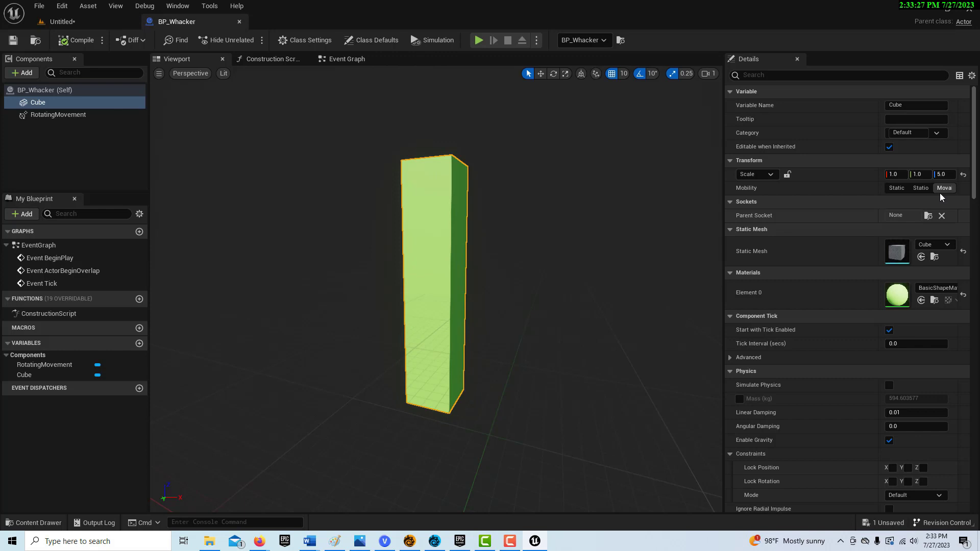
# - Set the RotatingMovement component's Z rotation rate to 0 in BP_Whacker, compile and save
pyautogui.click(57, 114)
pyautogui.click(942, 203)
pyautogui.write('0')
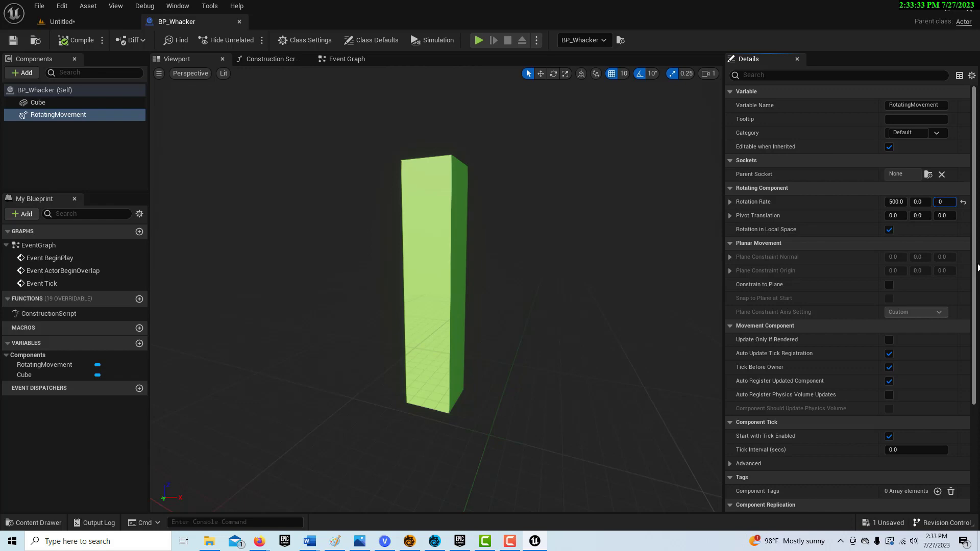
pyautogui.click(73, 40)
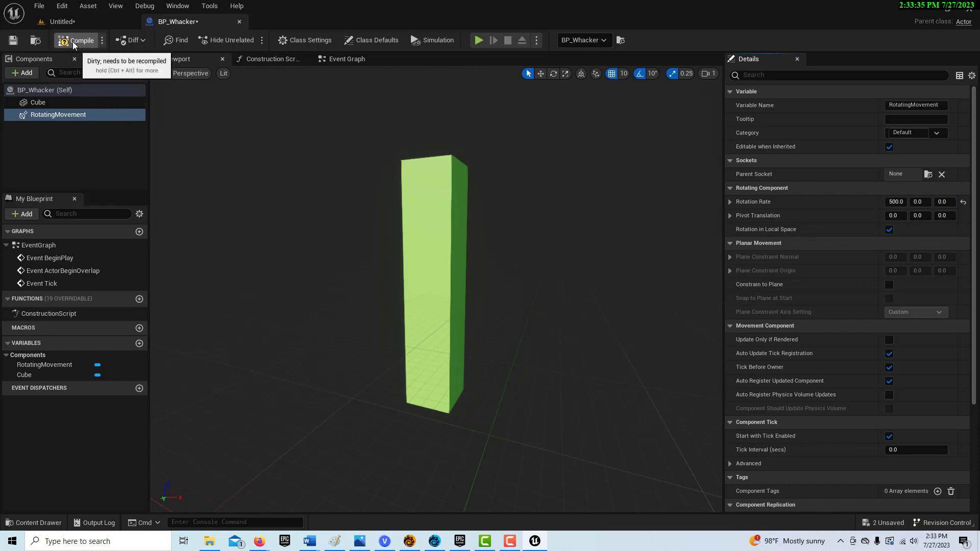
pyautogui.click(13, 41)
# - Play the level again to watch the whacker rotate with the new rate, and stop the session
pyautogui.click(75, 22)
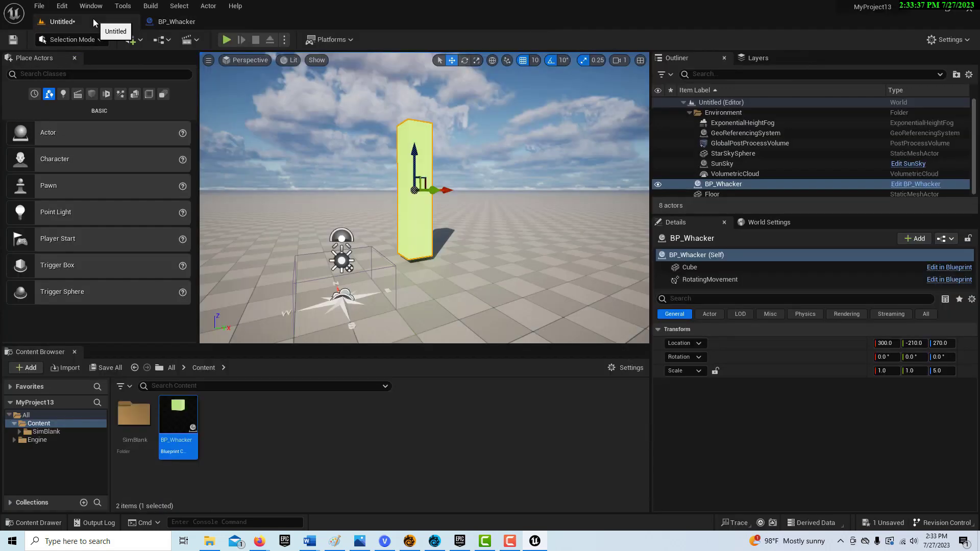
pyautogui.click(223, 39)
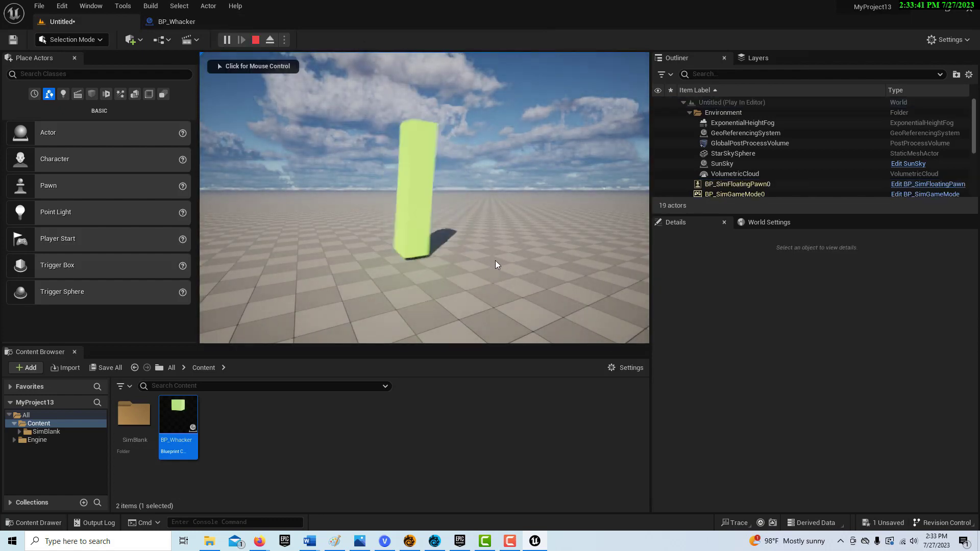
pyautogui.click(496, 263)
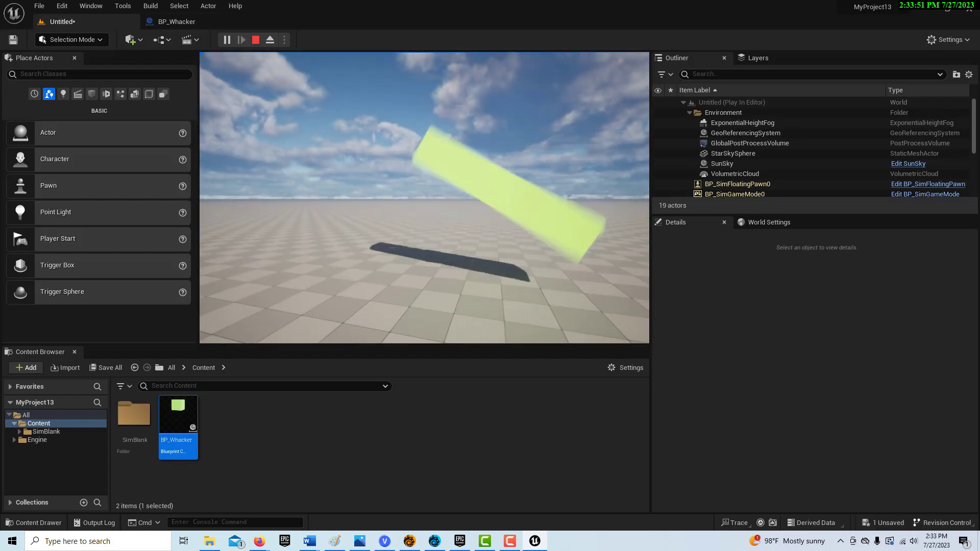
pyautogui.press('Escape')
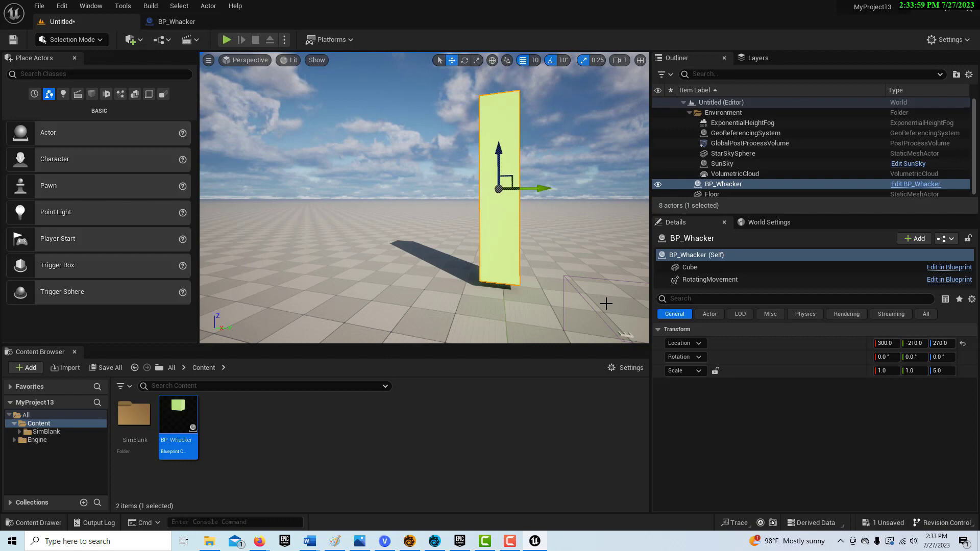
# - Create a Blueprint class with Actor as parent in the Content folder and name it BP_Ball
pyautogui.rightClick(261, 421)
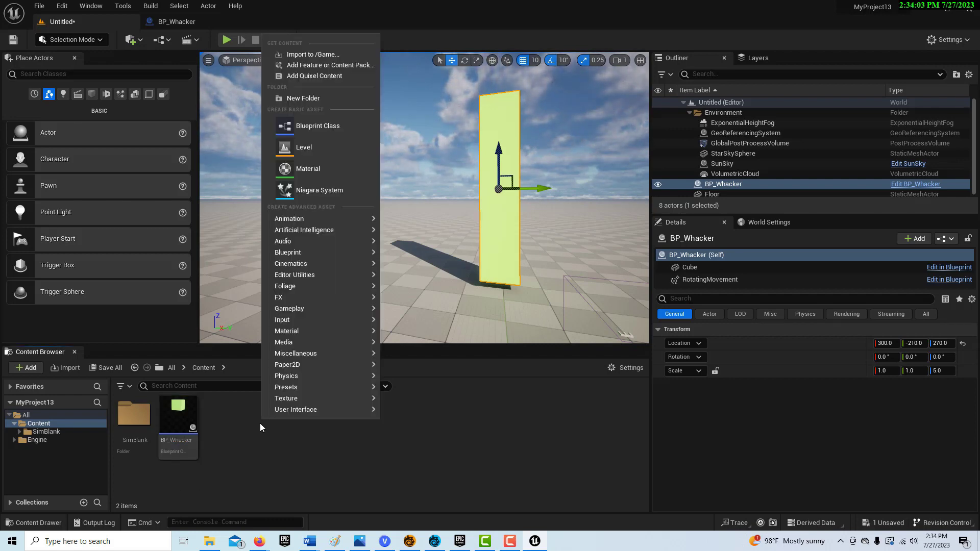
pyautogui.click(303, 128)
pyautogui.click(371, 188)
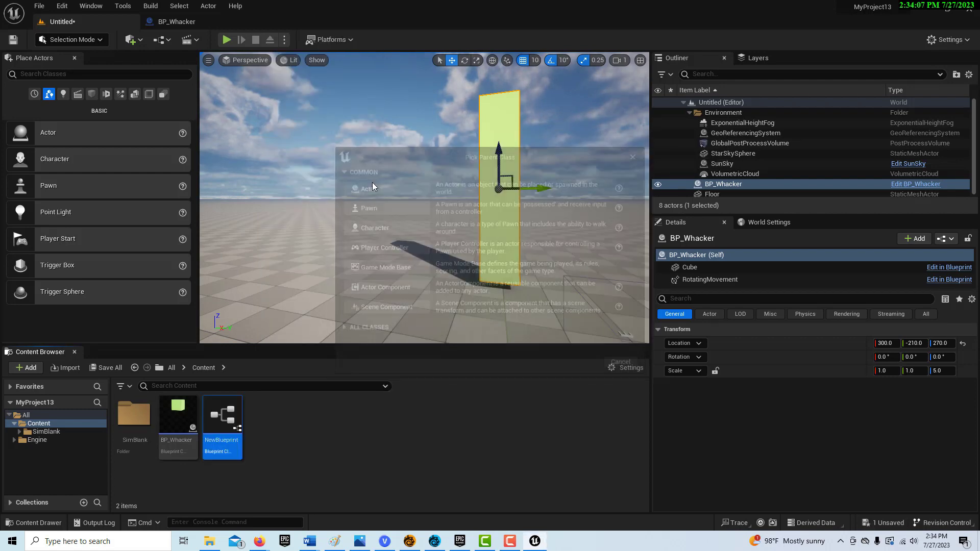
pyautogui.write('B')
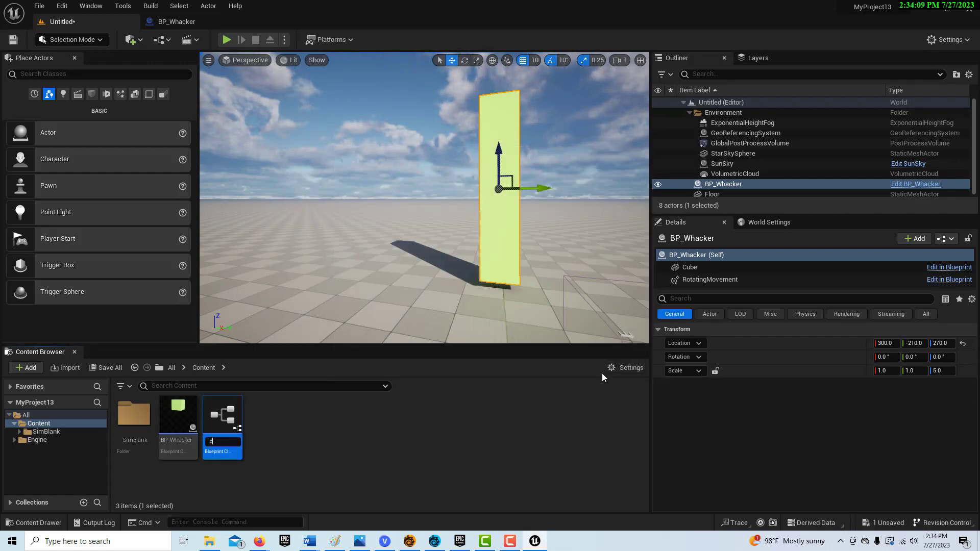
pyautogui.write('P_')
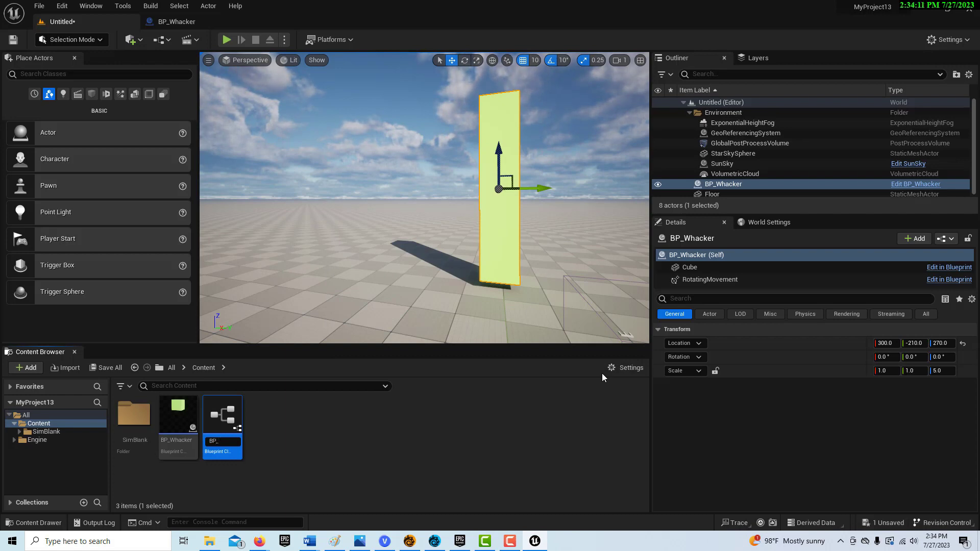
pyautogui.write('Ball')
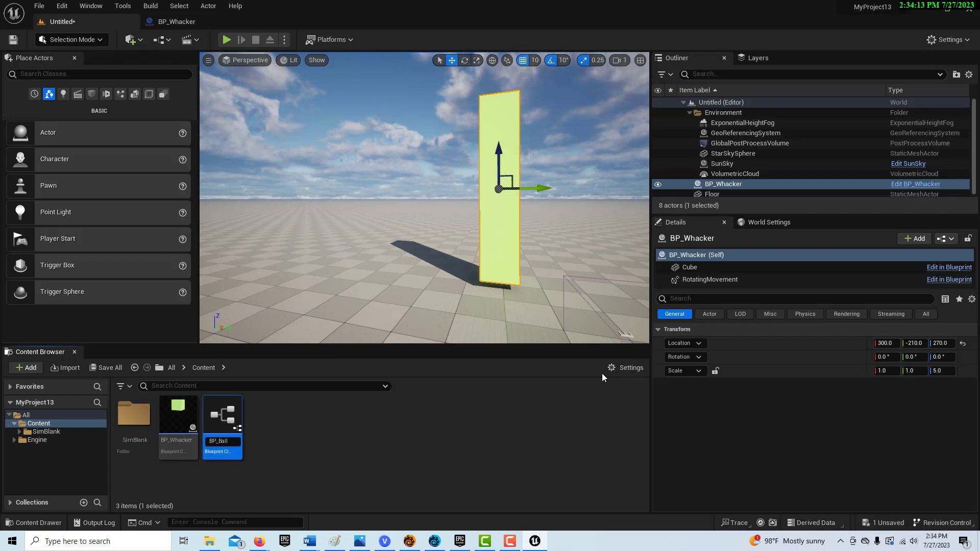
pyautogui.press('Return')
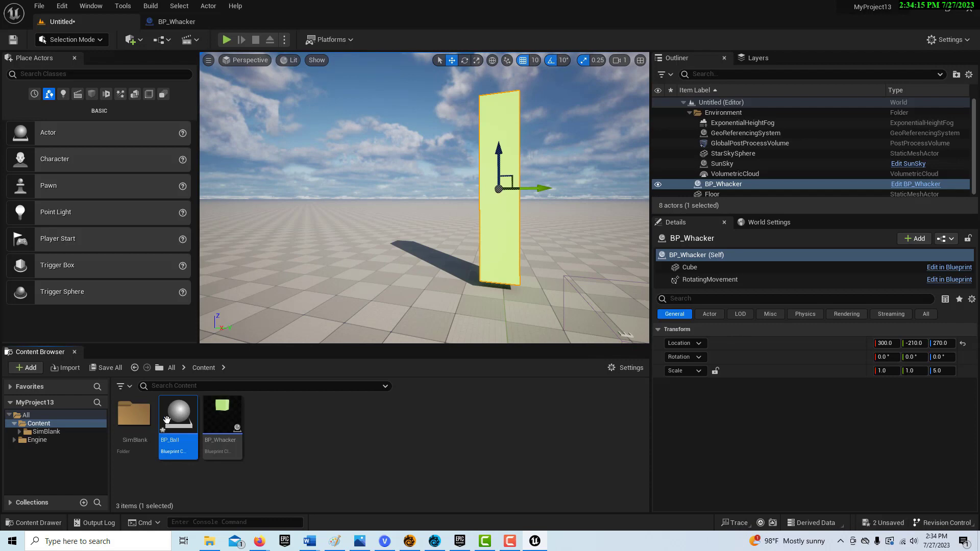
# - Open BP_Ball for editing, add a Sphere component, compile and save
pyautogui.doubleClick(184, 421)
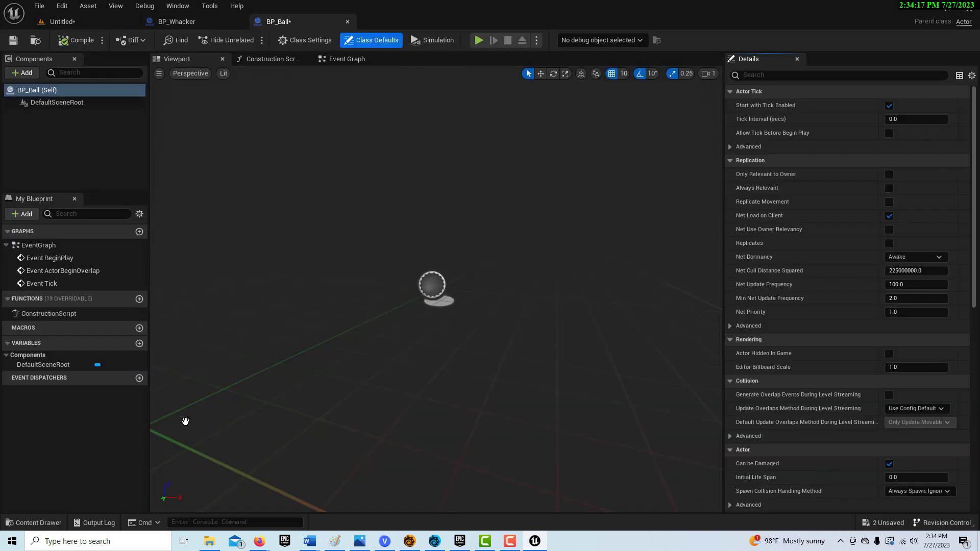
pyautogui.click(24, 73)
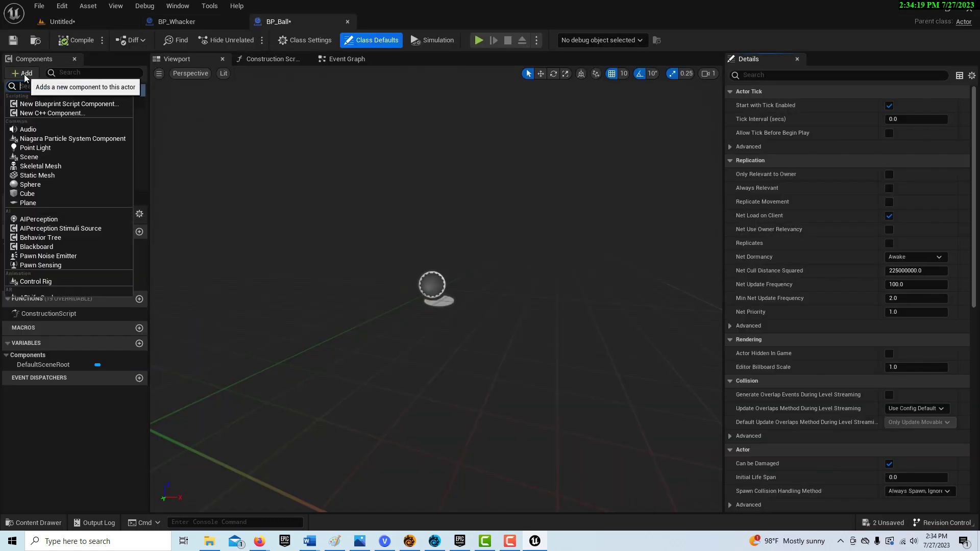
pyautogui.click(30, 184)
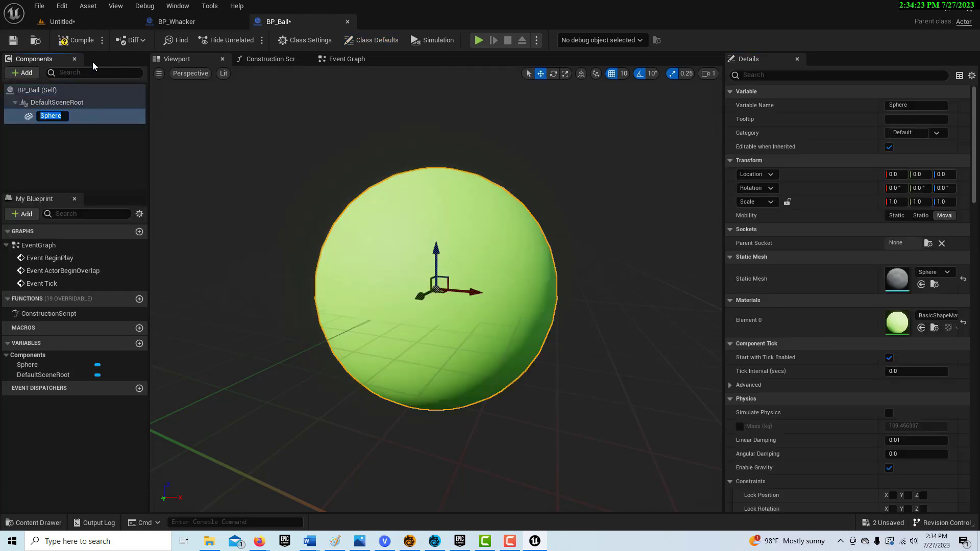
pyautogui.click(60, 42)
pyautogui.click(13, 40)
# - Enable Simulate Physics on the Sphere component of BP_Ball, compile and save
pyautogui.scroll(-5, 516, 274)
pyautogui.scroll(5, 515, 274)
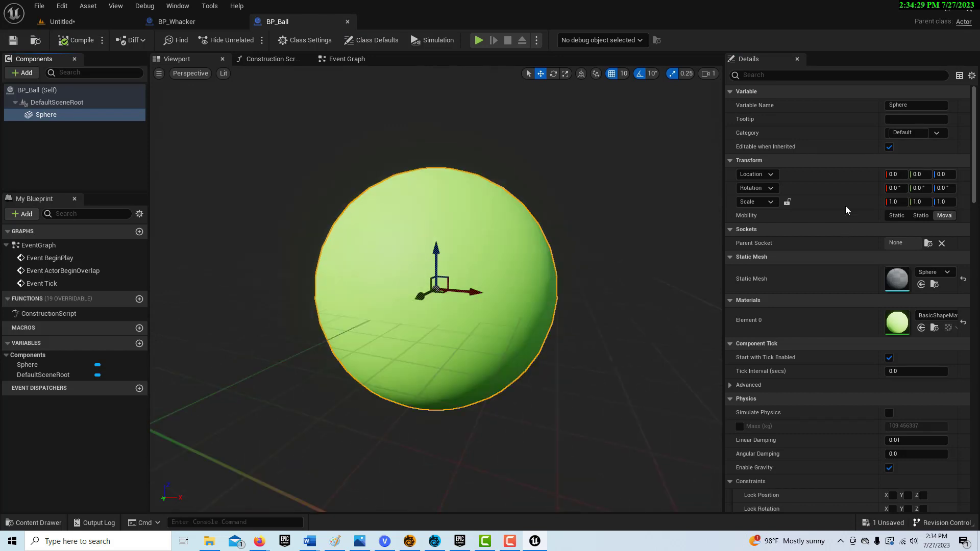
pyautogui.click(791, 75)
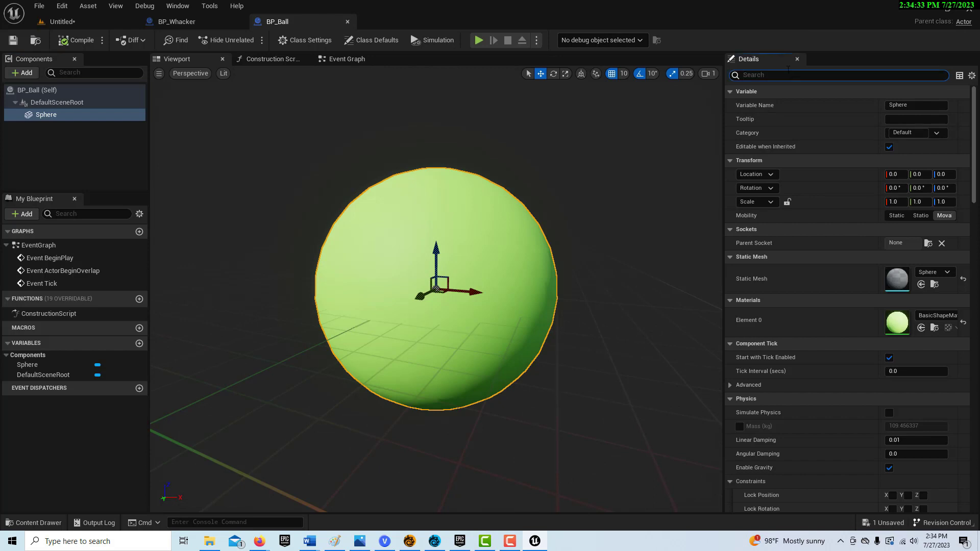
pyautogui.write('sim')
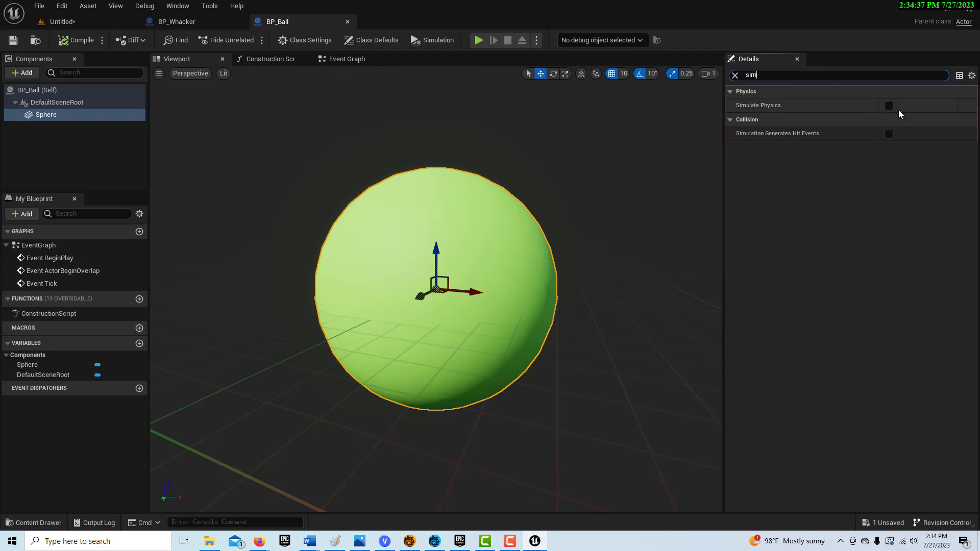
pyautogui.click(889, 106)
pyautogui.click(67, 43)
pyautogui.click(12, 40)
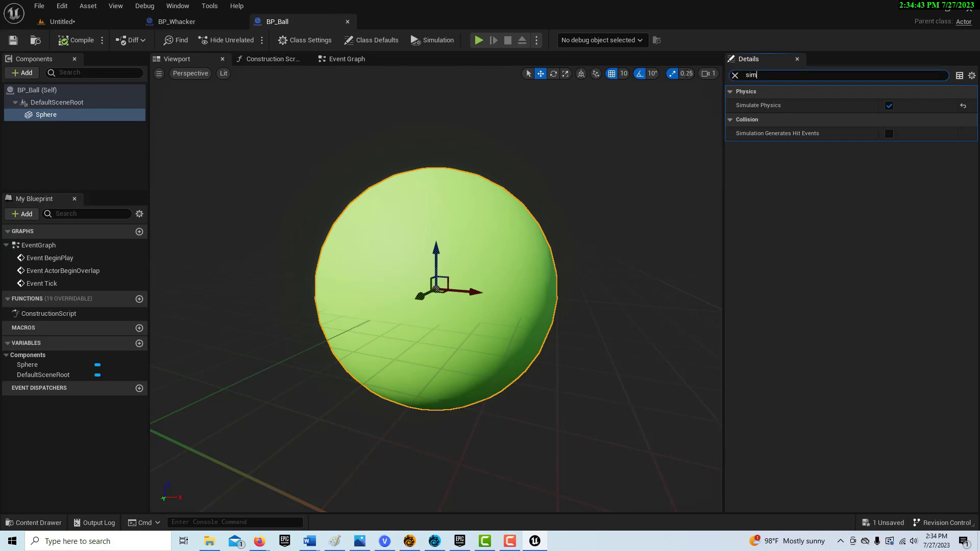
# - Check the collision and gravity settings of BP_Ball's Sphere component by filtering its details for "col" and "gra", and clear the filter
pyautogui.moveTo(757, 75); pyautogui.dragTo(666, 76)
pyautogui.press('BackSpace')
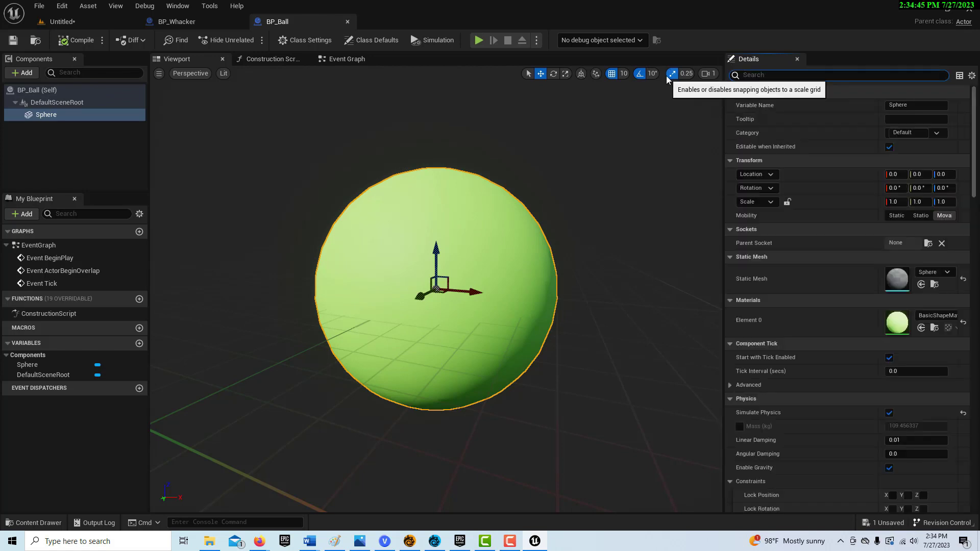
pyautogui.write('col')
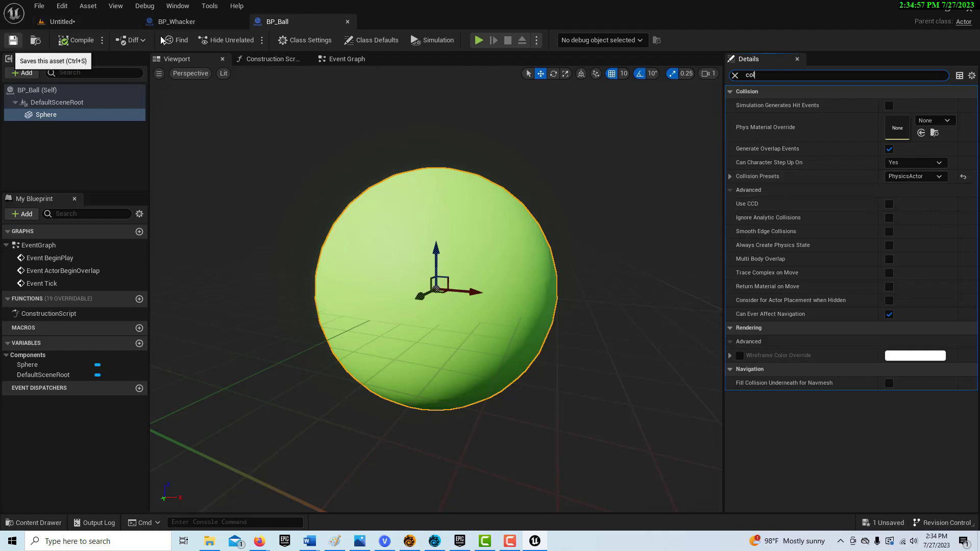
pyautogui.click(772, 75)
pyautogui.hotkey('ctrl', 'a')
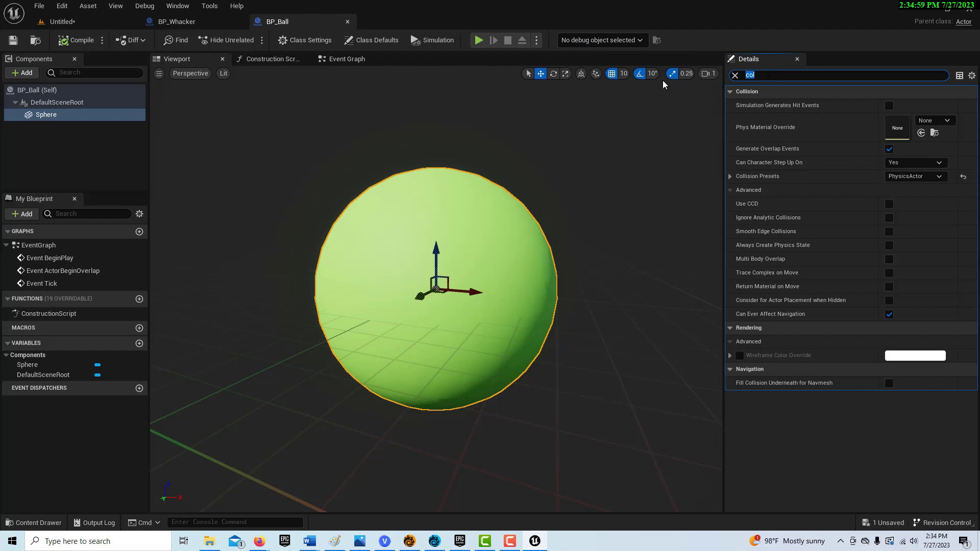
pyautogui.write('gra')
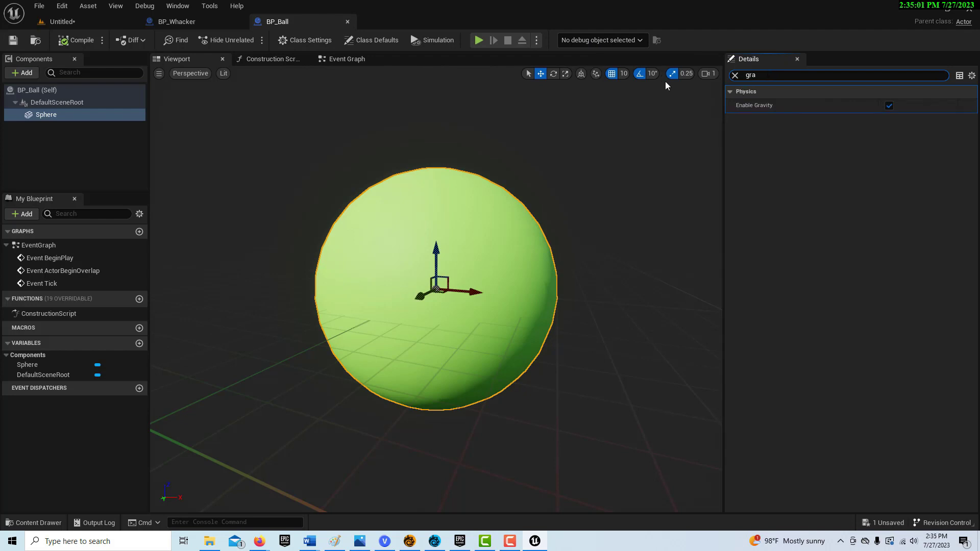
pyautogui.press('BackSpace')
pyautogui.press('BackSpace')
pyautogui.press('BackSpace')
# - Place a BP_Ball actor in the level beside the whacker, at about X 320, Y -410, Z 70
pyautogui.click(99, 23)
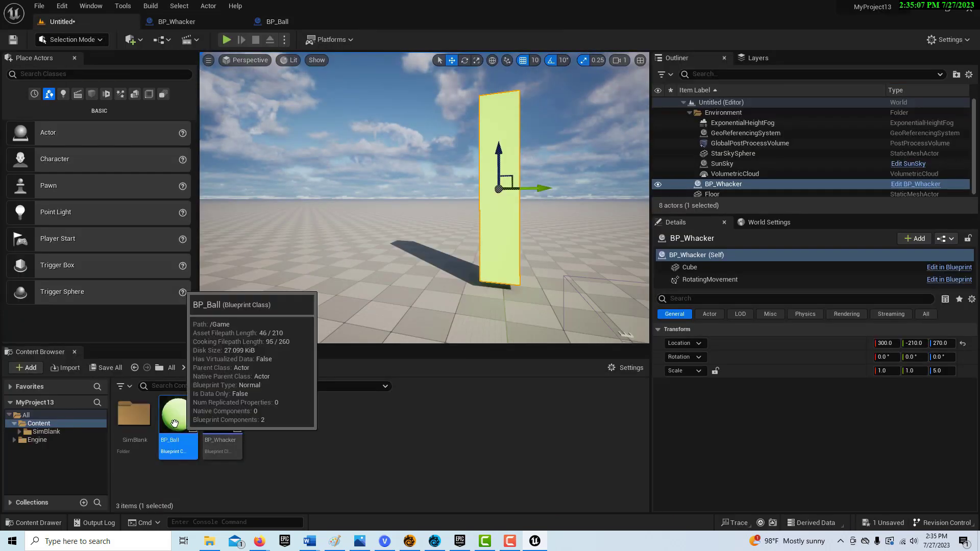
pyautogui.moveTo(188, 432); pyautogui.dragTo(433, 227)
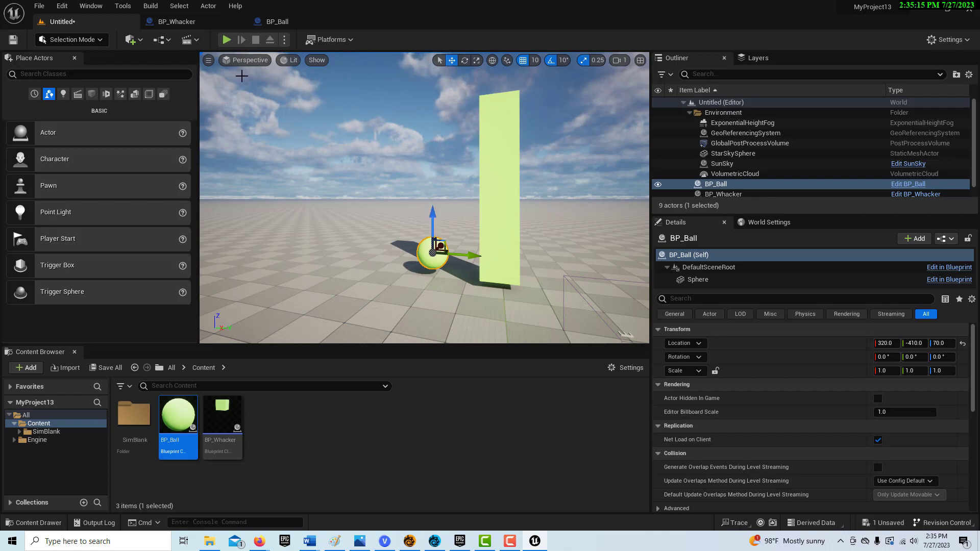
# - In the Top view, move BP_Ball closer to the whacker, to X 290 and Y -370
pyautogui.click(250, 61)
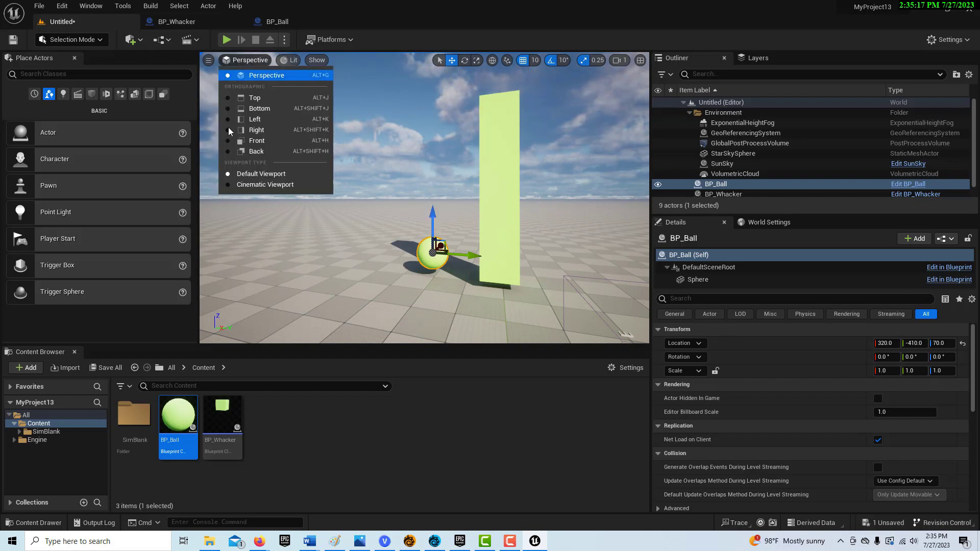
pyautogui.click(228, 99)
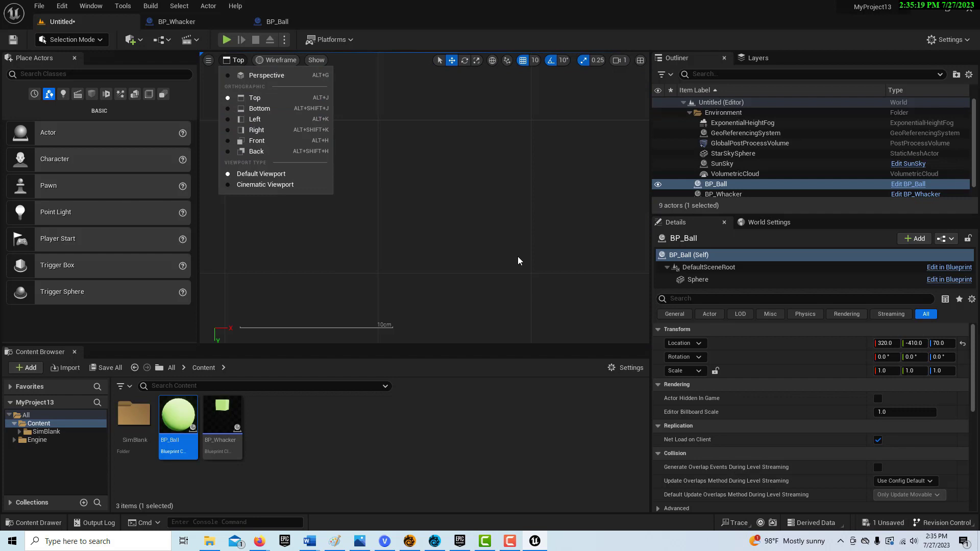
pyautogui.click(424, 213)
pyautogui.scroll(-4, 429, 224)
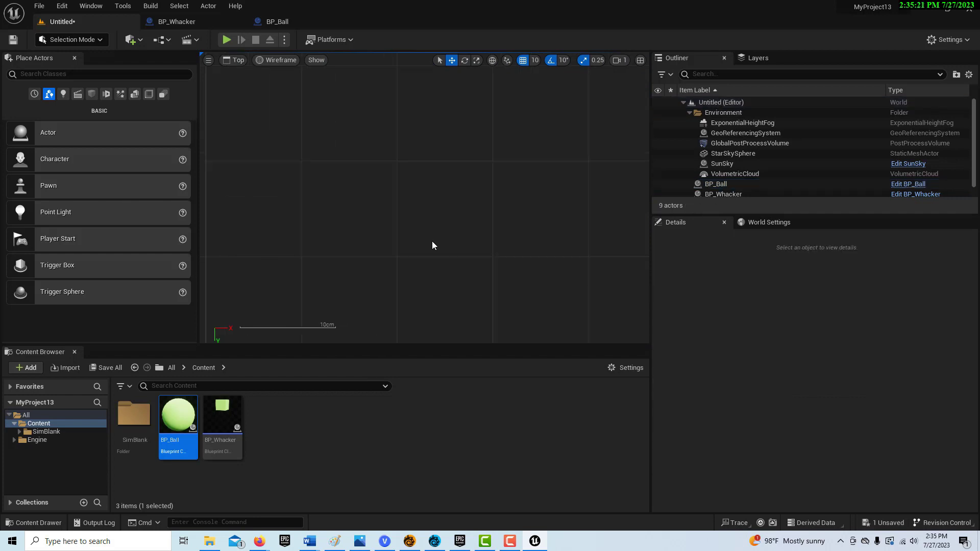
pyautogui.scroll(-6, 429, 252)
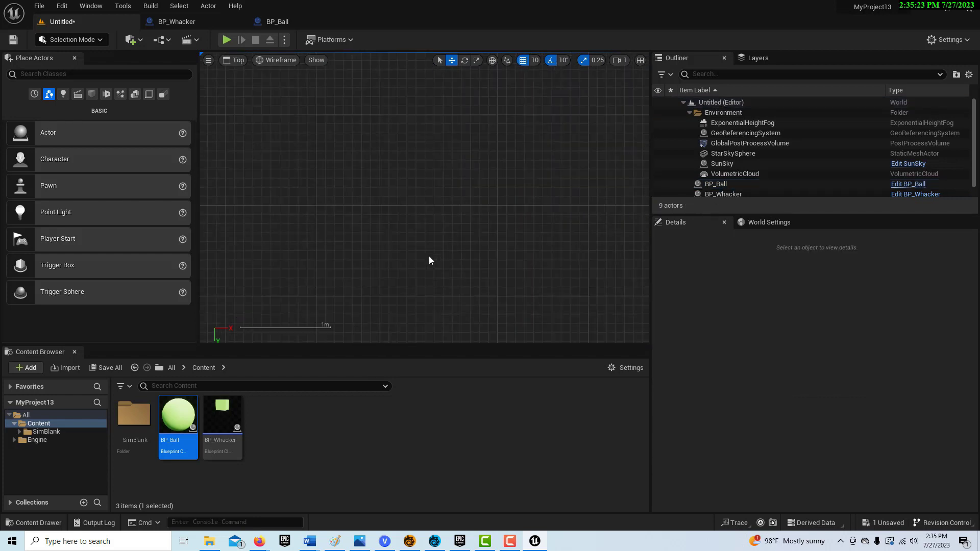
pyautogui.scroll(-6, 421, 254)
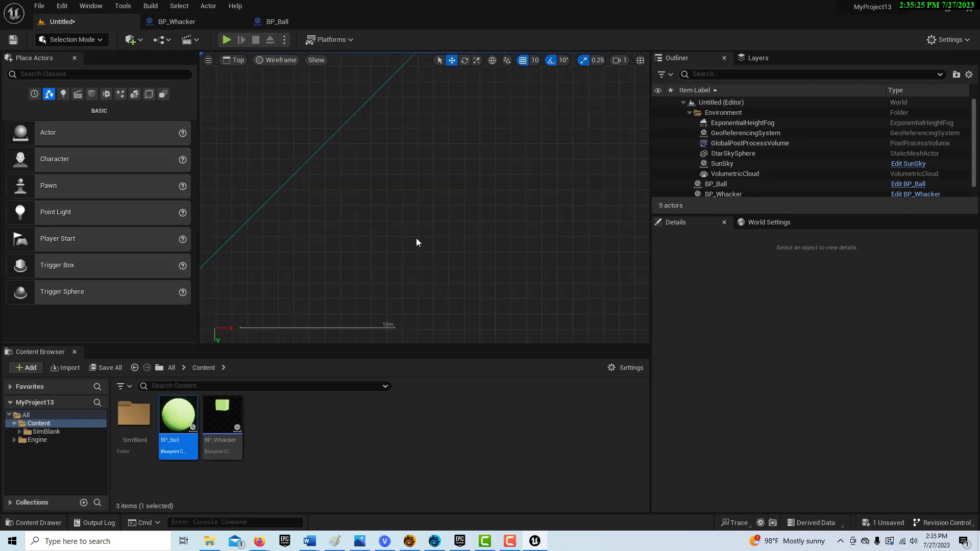
pyautogui.scroll(-5, 412, 246)
pyautogui.moveTo(424, 252); pyautogui.dragTo(398, 336, button='right')
pyautogui.scroll(6, 374, 308)
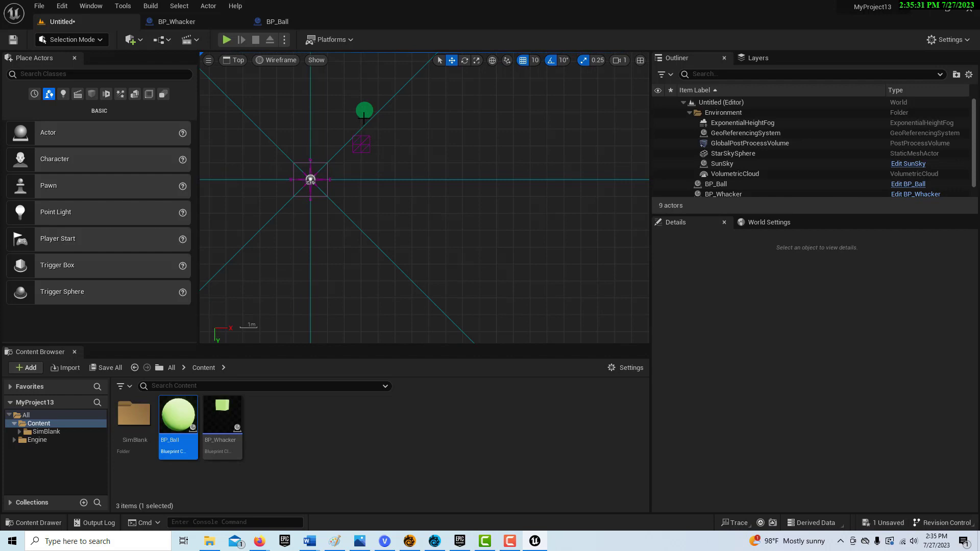
pyautogui.click(769, 184)
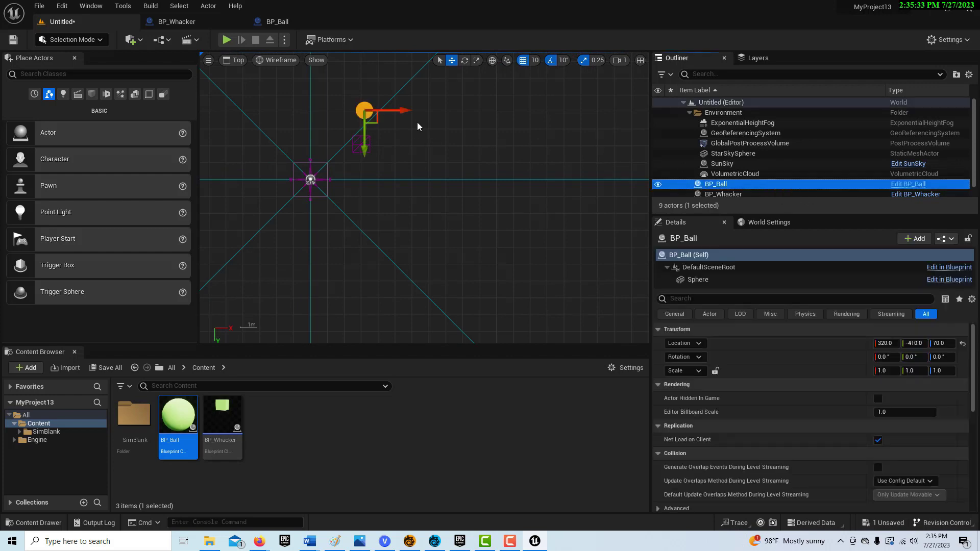
pyautogui.moveTo(399, 109); pyautogui.dragTo(395, 111)
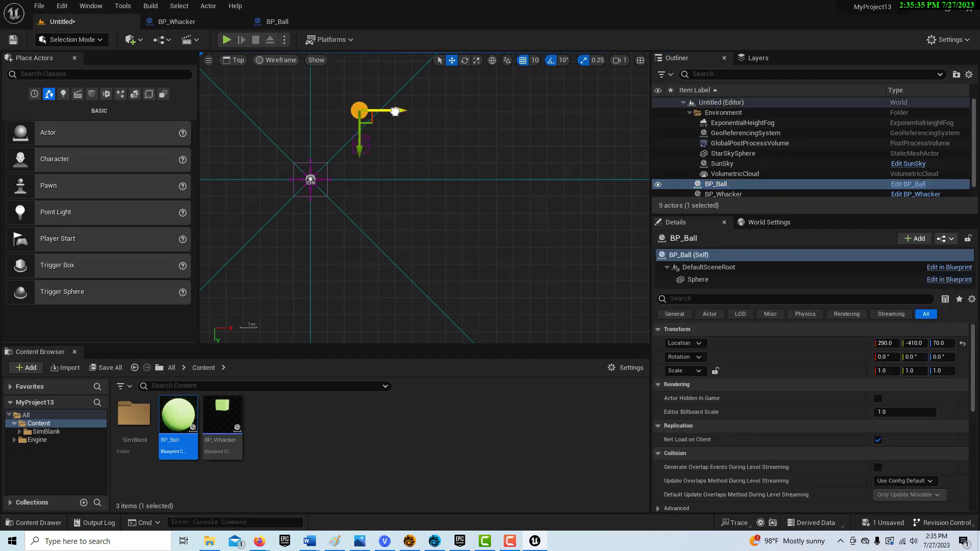
pyautogui.moveTo(361, 153); pyautogui.dragTo(361, 159)
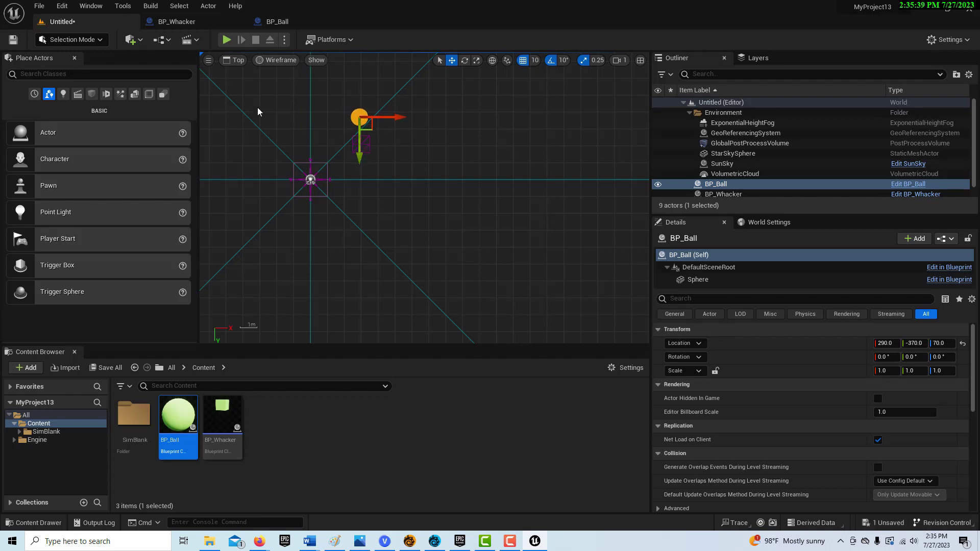
# - Return to the Perspective view, frame the ball and whacker from farther away, play the level to watch the hit, and stop the session
pyautogui.click(231, 62)
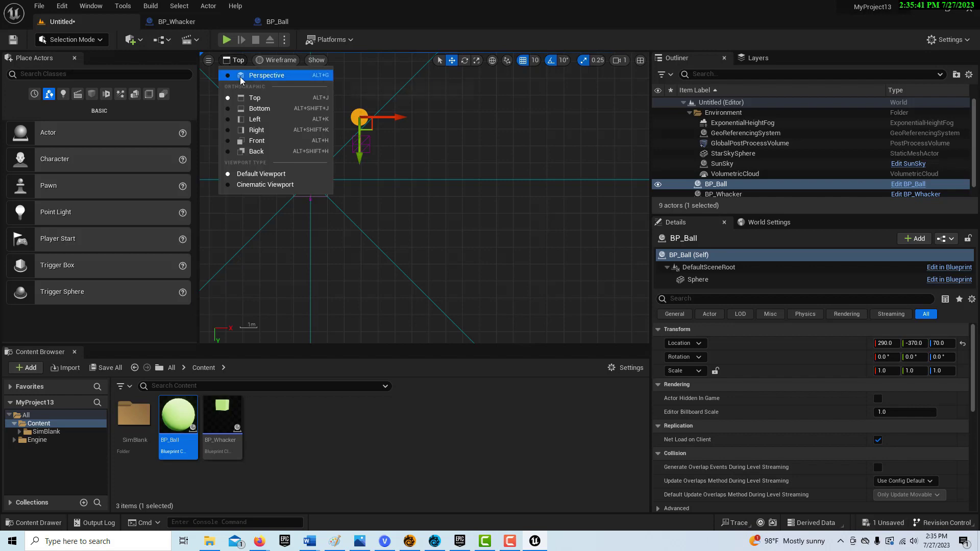
pyautogui.click(242, 79)
pyautogui.moveTo(503, 325); pyautogui.dragTo(378, 298, button='right')
pyautogui.press('s')
pyautogui.moveTo(439, 324); pyautogui.dragTo(502, 325, button='right')
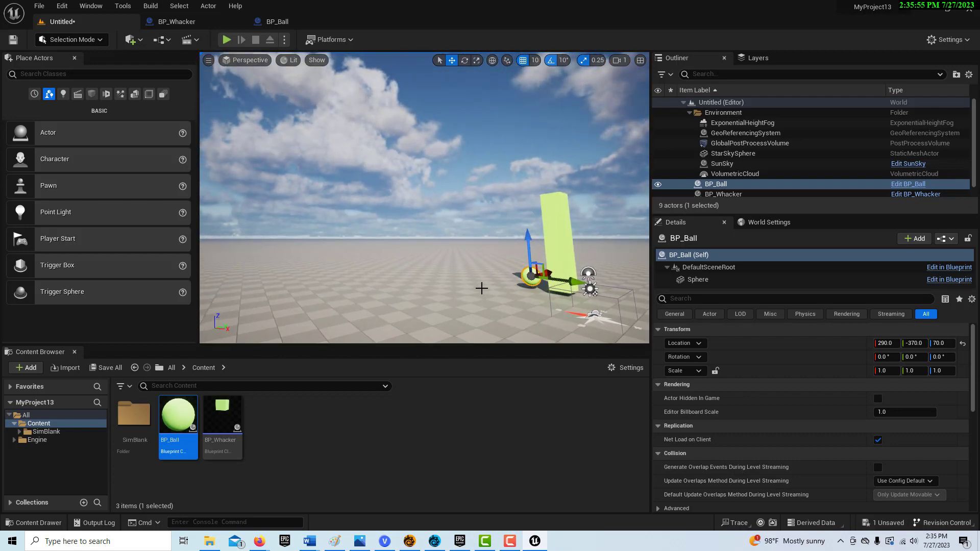
pyautogui.moveTo(357, 245); pyautogui.dragTo(329, 228, button='right')
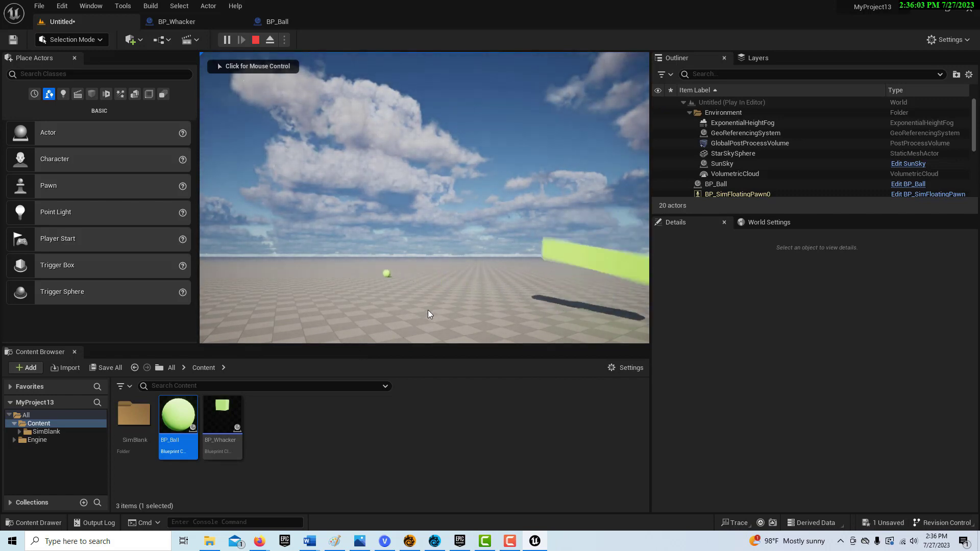
pyautogui.click(344, 304)
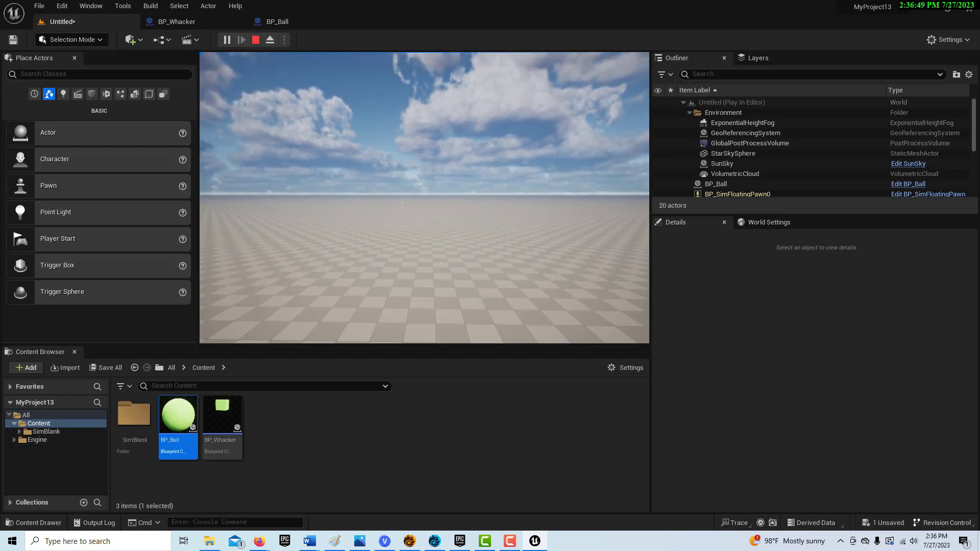
pyautogui.press('Escape')
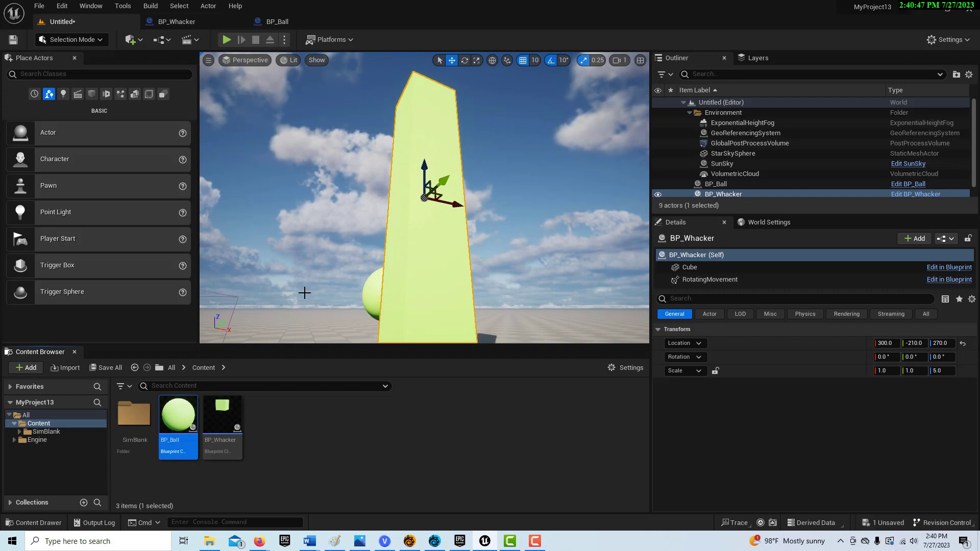
# - Reframe the scene from a distance with the whacker and ball in view, run a play test of the level, and stop it
pyautogui.moveTo(303, 283); pyautogui.dragTo(204, 326, button='right')
pyautogui.moveTo(423, 199); pyautogui.dragTo(225, 181, button='right')
pyautogui.press('s')
pyautogui.moveTo(424, 199); pyautogui.dragTo(374, 158, button='right')
pyautogui.moveTo(361, 272); pyautogui.dragTo(349, 263, button='right')
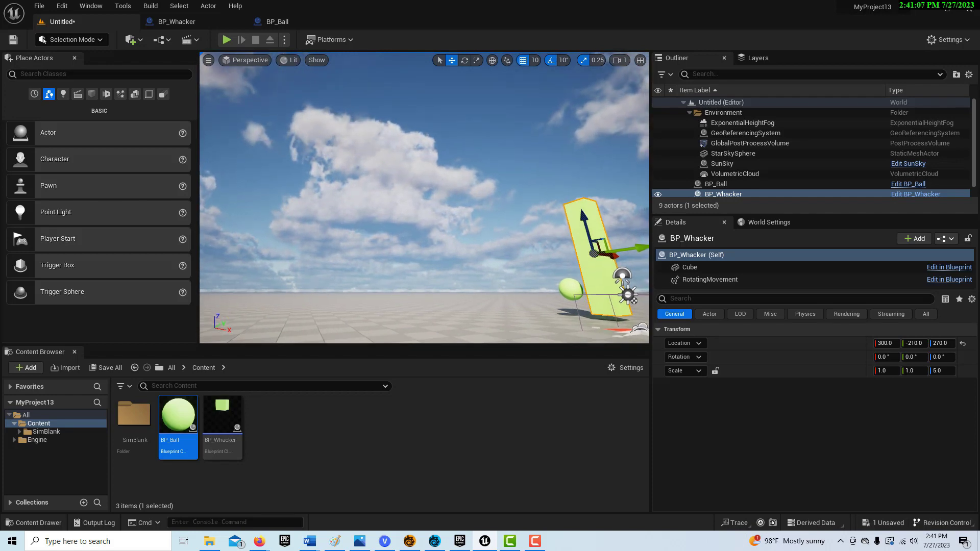
pyautogui.moveTo(349, 263); pyautogui.dragTo(328, 246, button='right')
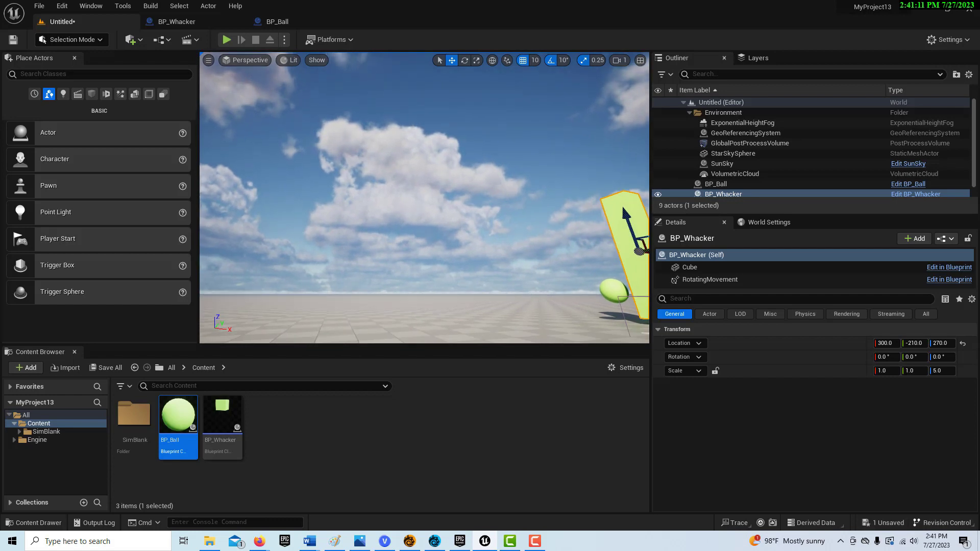
pyautogui.scroll(-3, 303, 284)
pyautogui.scroll(-1, 303, 283)
pyautogui.moveTo(302, 284)
pyautogui.mouseDown(button='right')
pyautogui.moveTo(278, 235)
pyautogui.moveTo(280, 254)
pyautogui.moveTo(325, 270)
pyautogui.moveTo(297, 267)
pyautogui.moveTo(303, 292)
pyautogui.mouseUp(button='right')
pyautogui.moveTo(245, 231); pyautogui.dragTo(241, 230, button='right')
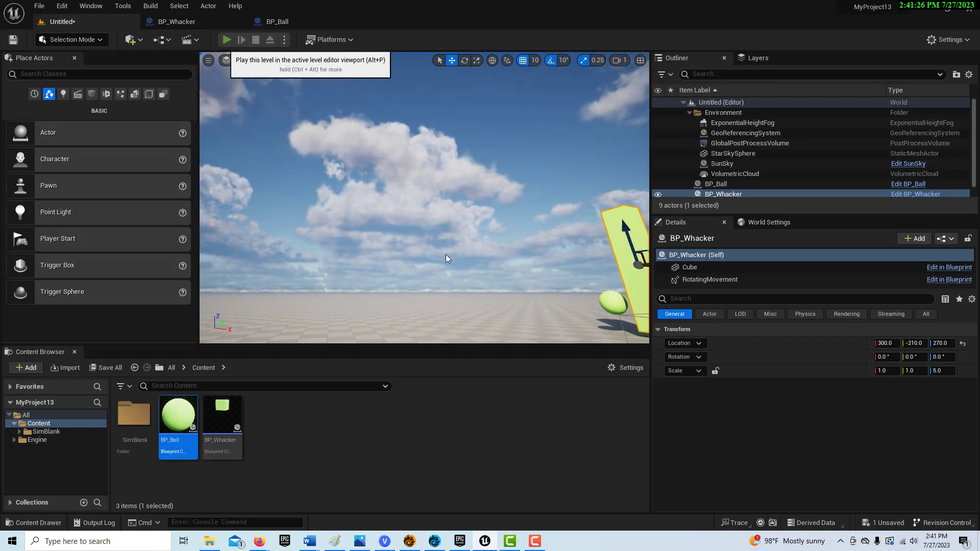
pyautogui.hotkey('alt', 'p')
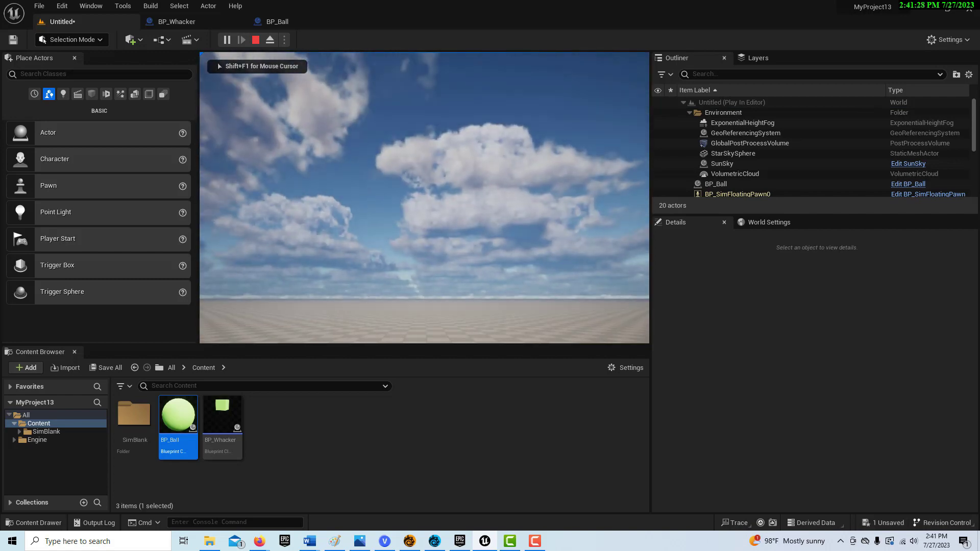
pyautogui.press('Escape')
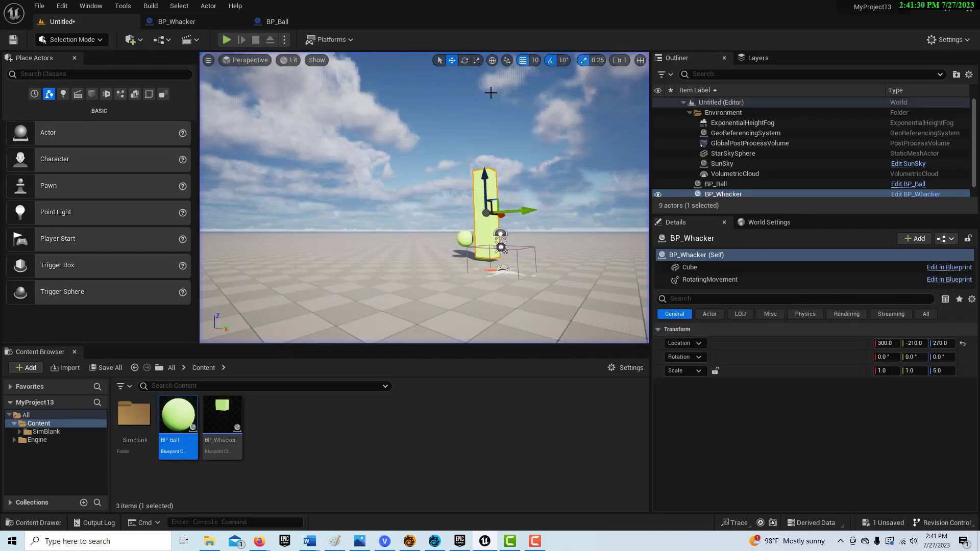
# - Play and stop the level two more times to watch how the rotating whacker meets the ball
pyautogui.click(226, 39)
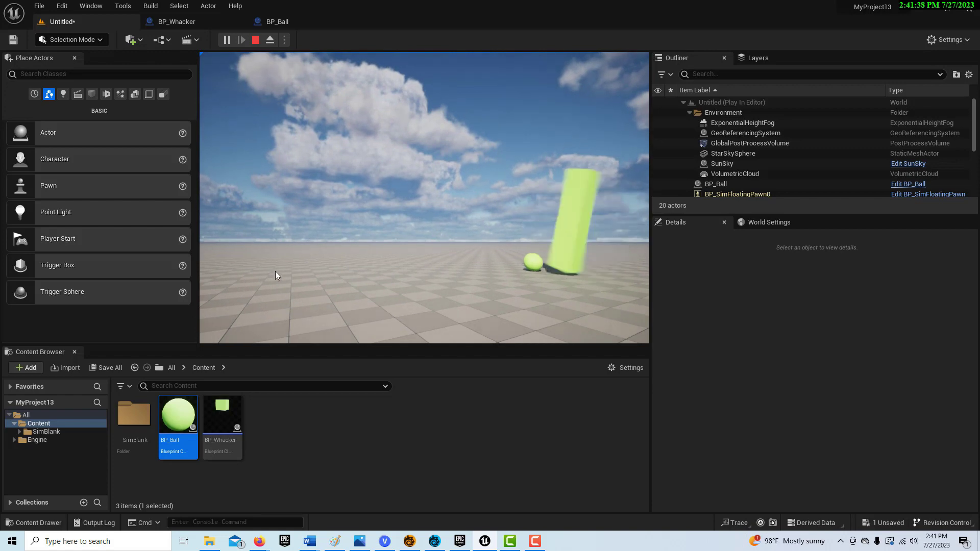
pyautogui.click(256, 40)
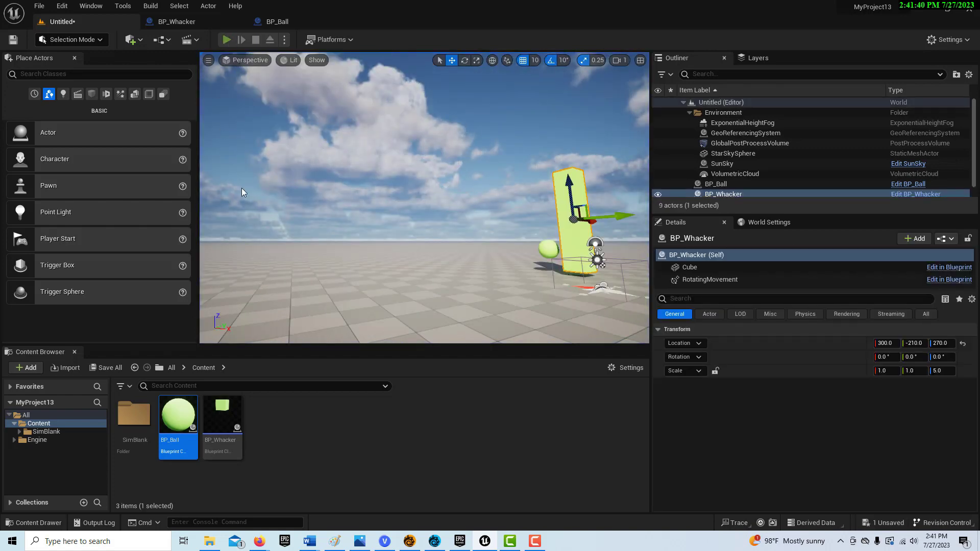
pyautogui.hotkey('alt', 'p')
pyautogui.press('Escape')
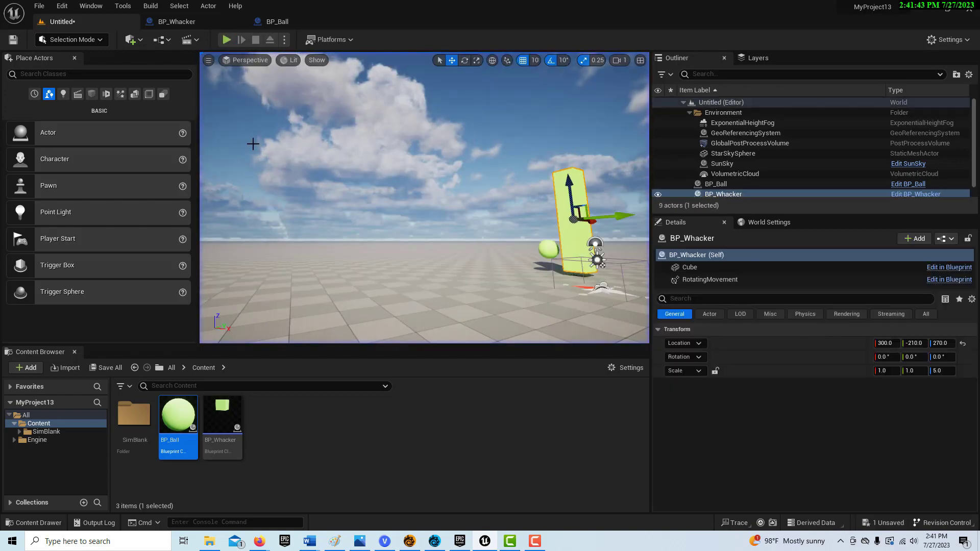
# - Raise BP_Ball above the floor to Z 150 and shift it toward the whacker to Y -340
pyautogui.moveTo(424, 198); pyautogui.dragTo(556, 297, button='right')
pyautogui.press('w')
pyautogui.click(344, 211)
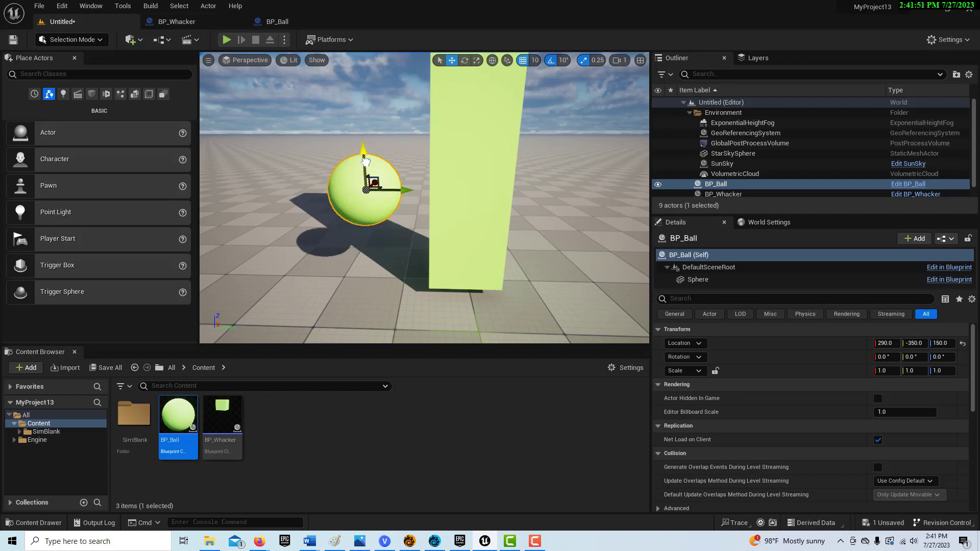
pyautogui.moveTo(403, 193); pyautogui.dragTo(406, 194)
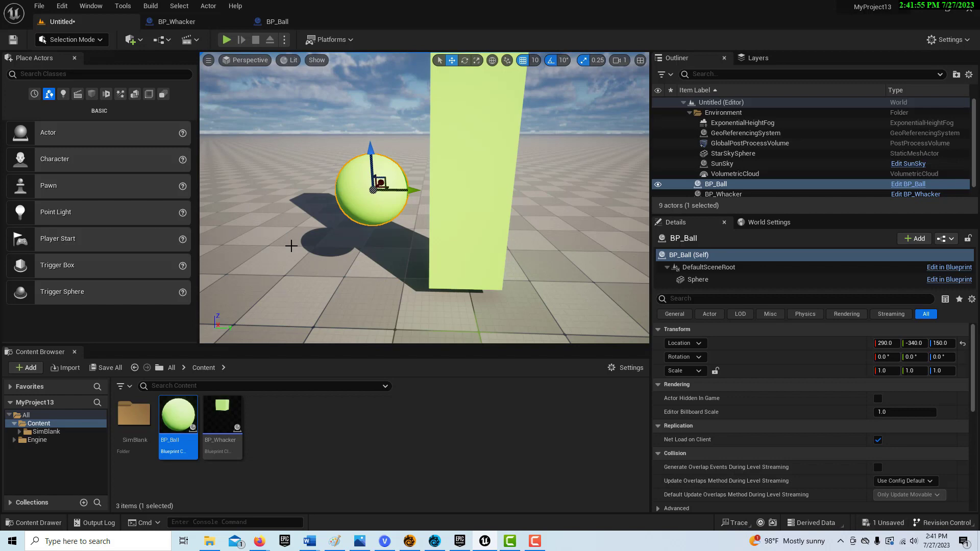
# - Reframe the scene with open space beyond the raised ball, play the level to watch the whacker strike it, and stop
pyautogui.scroll(-3, 291, 246)
pyautogui.moveTo(332, 249); pyautogui.dragTo(245, 179, button='right')
pyautogui.moveTo(273, 233); pyautogui.dragTo(277, 120, button='right')
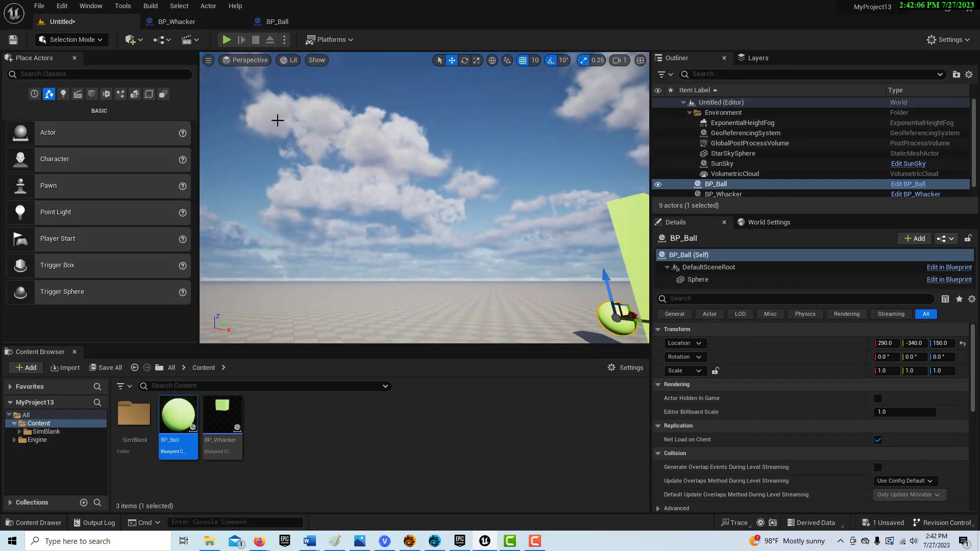
pyautogui.click(223, 42)
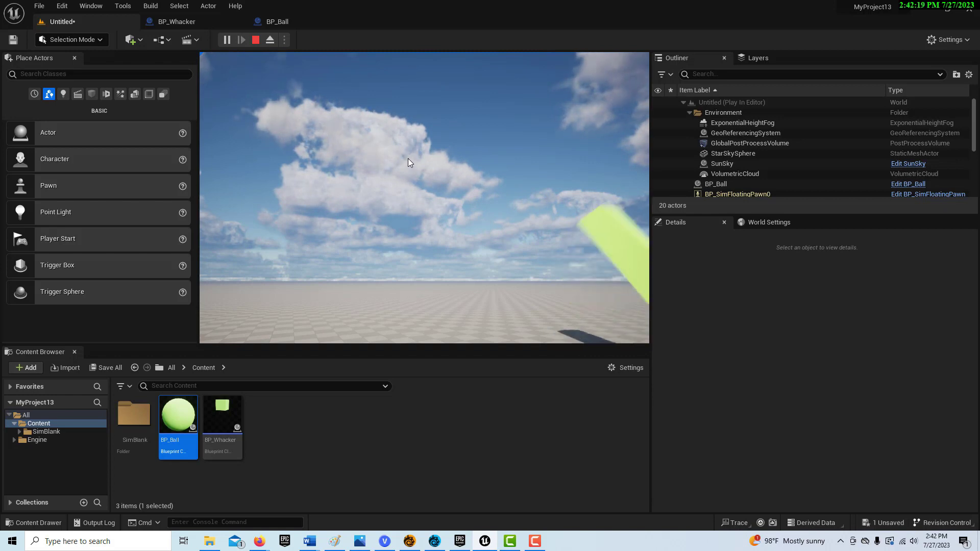
pyautogui.press('Escape')
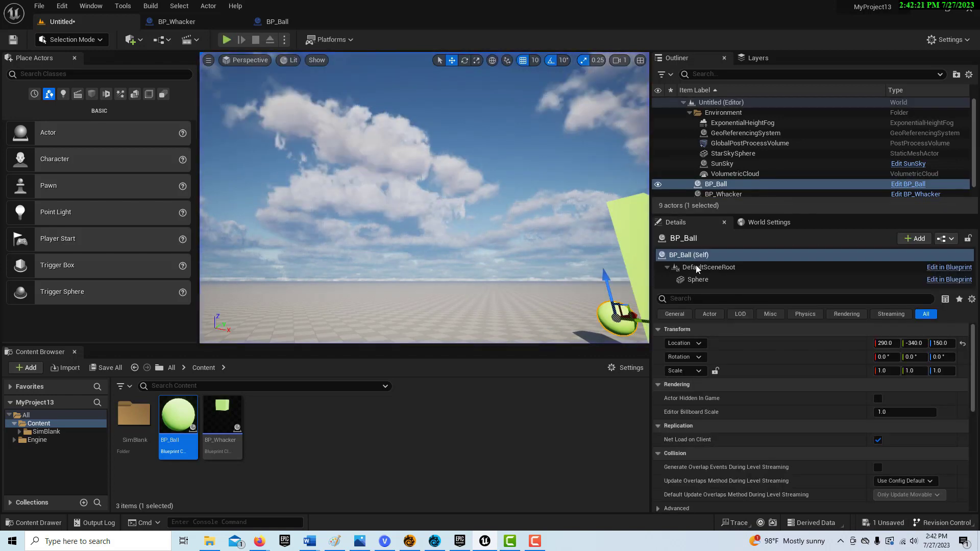
# - Select the Sphere component of BP_Ball, show all of its properties, and filter them for "linear"
pyautogui.scroll(-6, 755, 403)
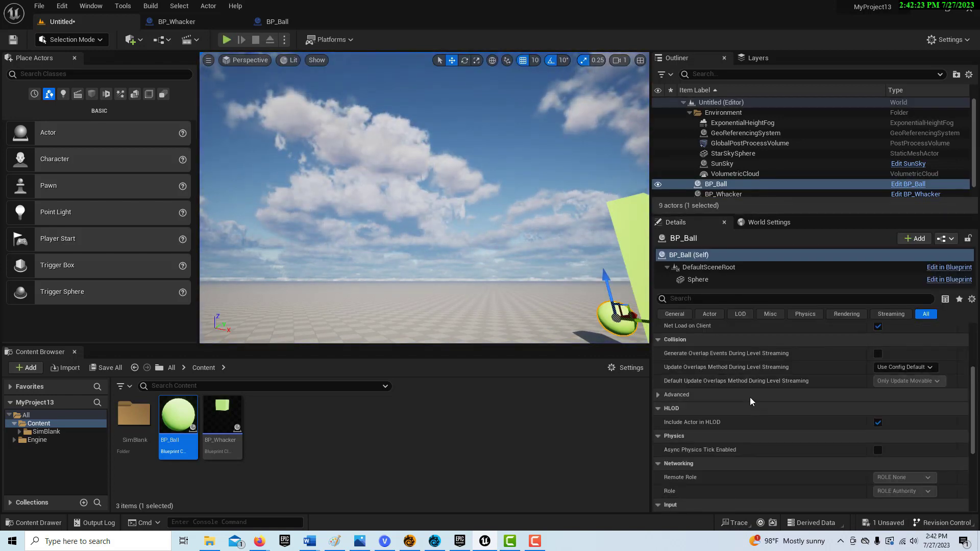
pyautogui.scroll(-3, 751, 400)
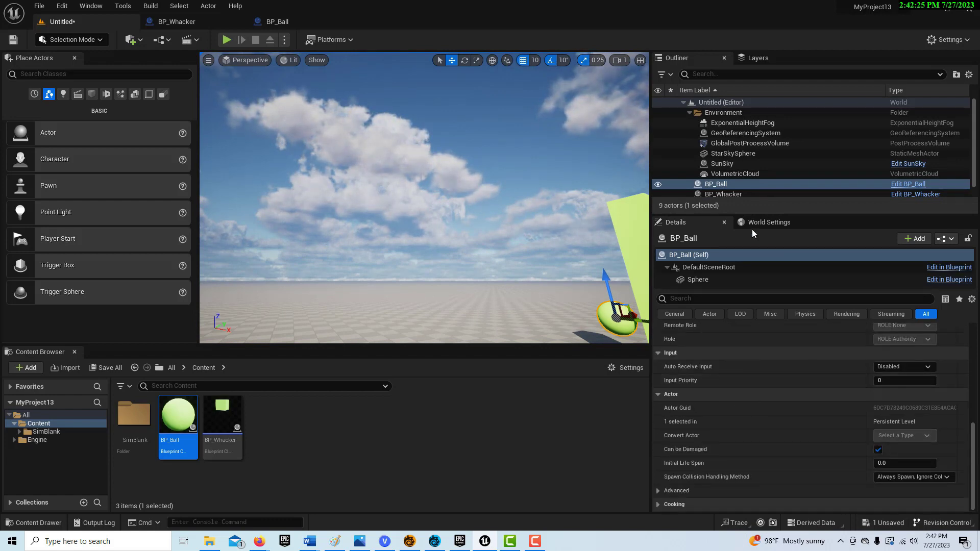
pyautogui.click(704, 281)
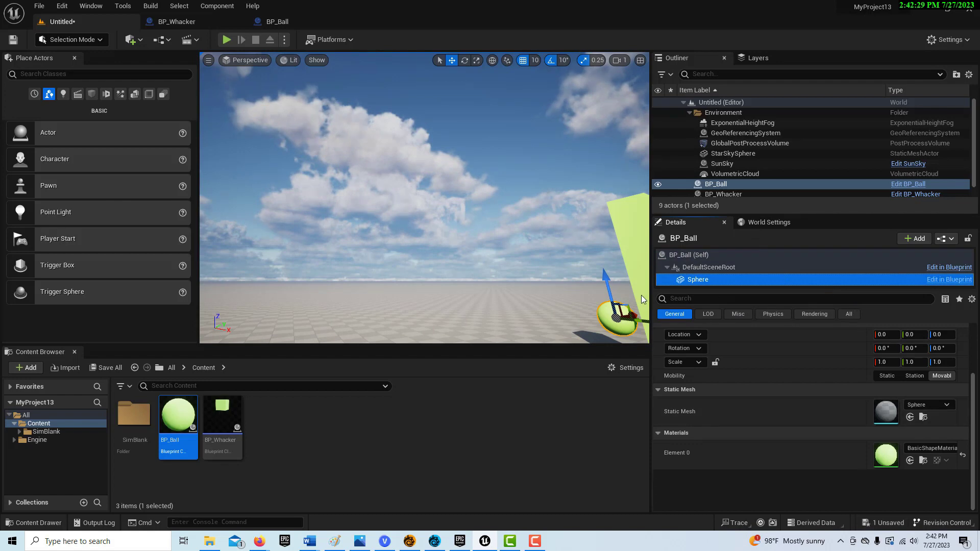
pyautogui.click(850, 314)
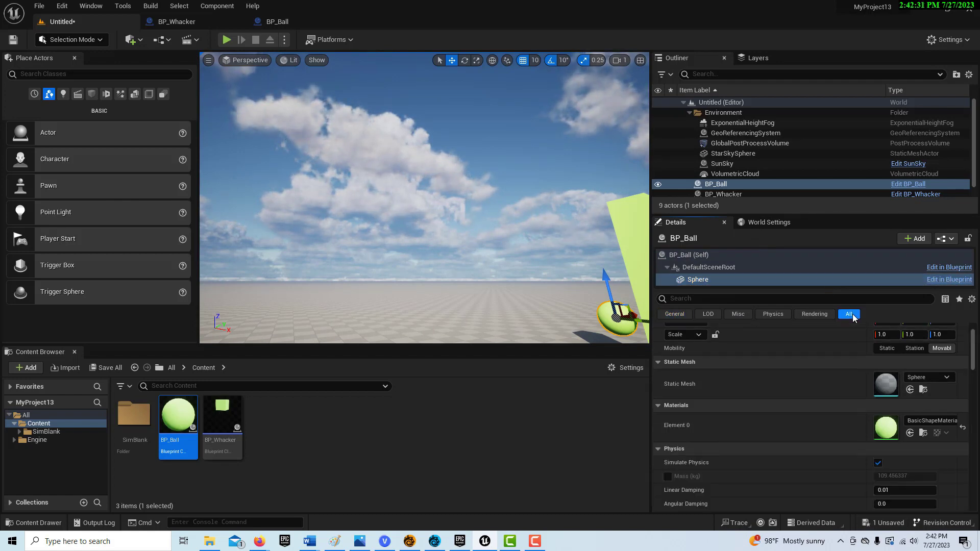
pyautogui.click(721, 298)
pyautogui.write('linear')
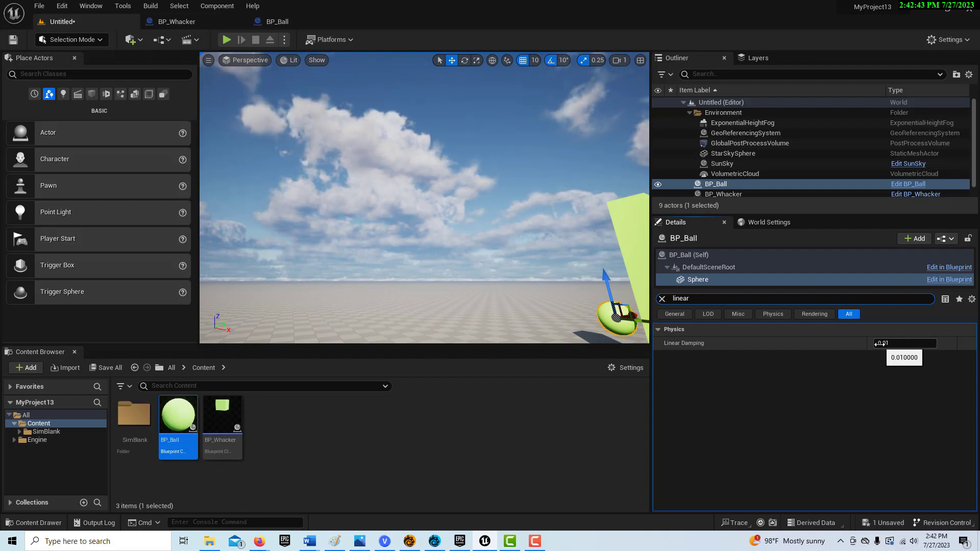
# - Set the Linear Damping of BP_Ball's Sphere component to 1.0
pyautogui.moveTo(879, 344); pyautogui.dragTo(890, 344)
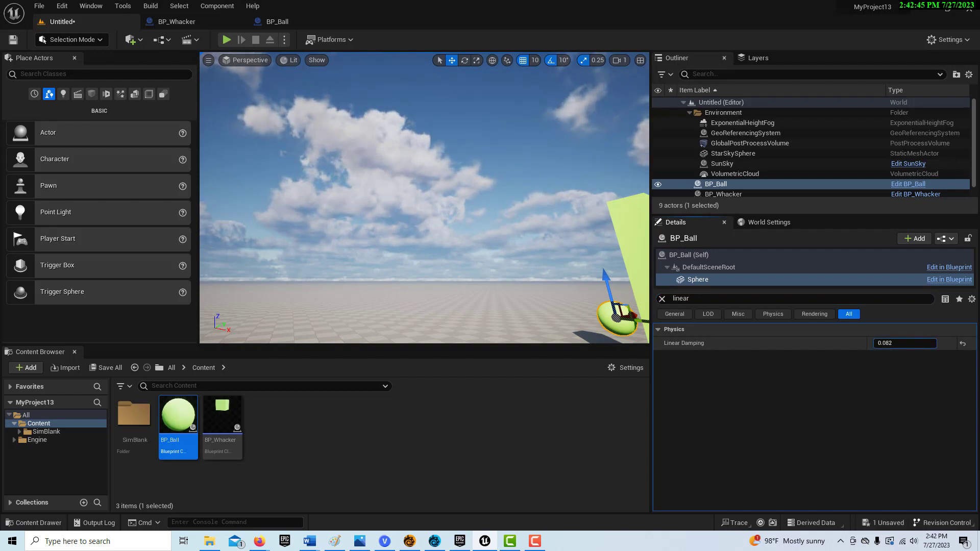
pyautogui.click(887, 344)
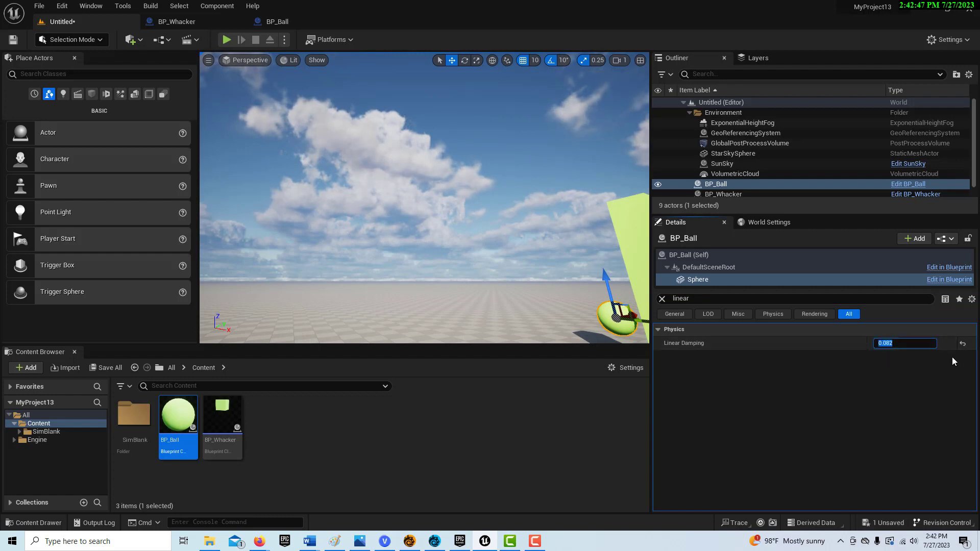
pyautogui.write('1')
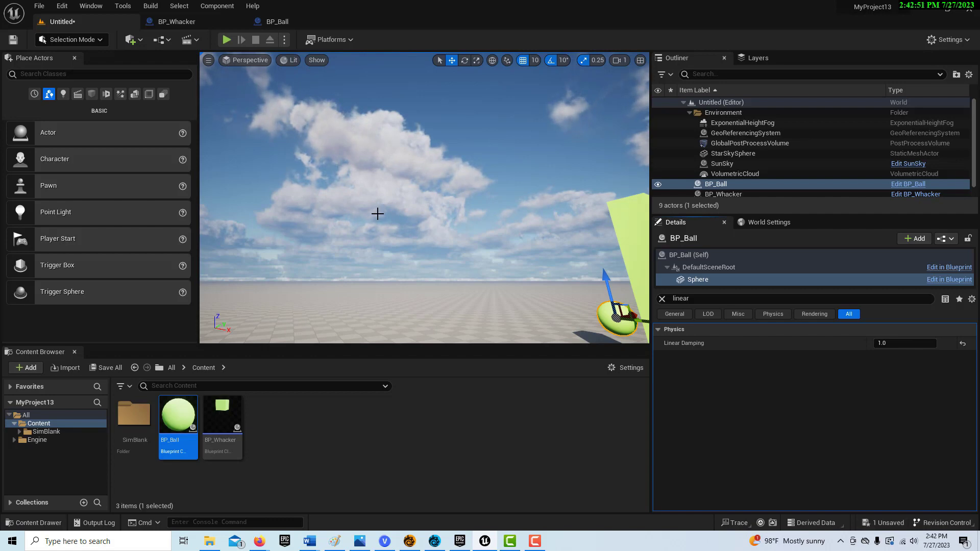
# - Pull the view back from the whacker and ball, play the level to watch the damped ball get hit, and stop
pyautogui.scroll(-2, 374, 214)
pyautogui.click(226, 40)
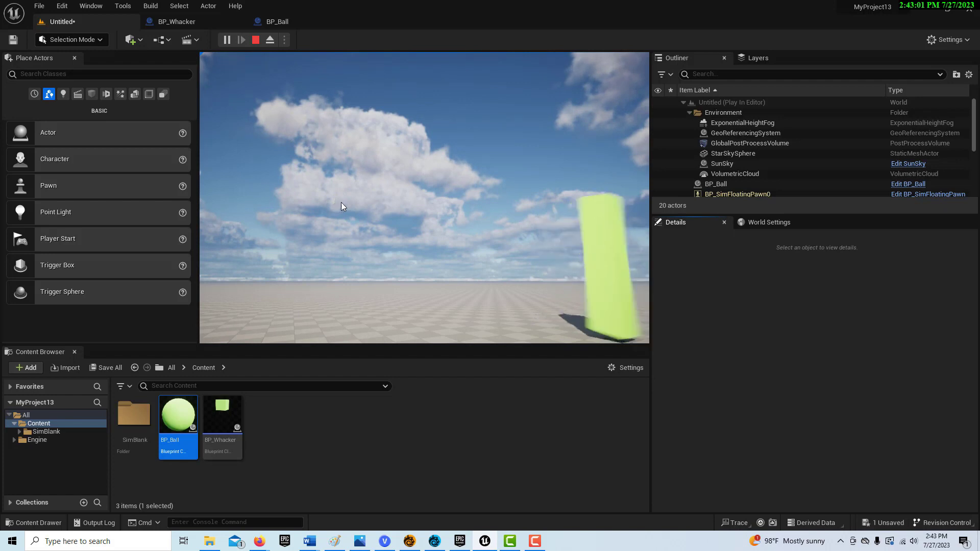
pyautogui.press('Escape')
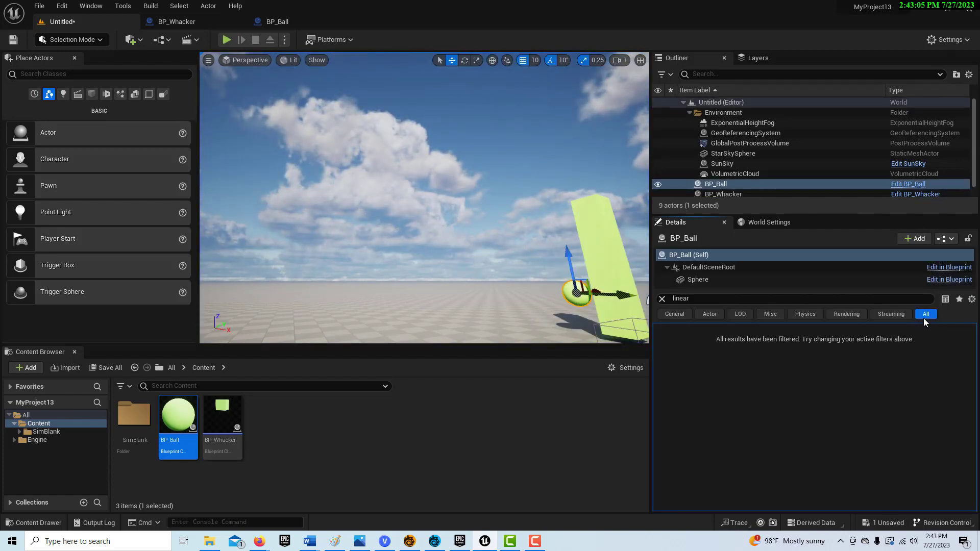
# - Reselect the Sphere component of BP_Ball and set its Linear Damping to 3.0
pyautogui.click(707, 281)
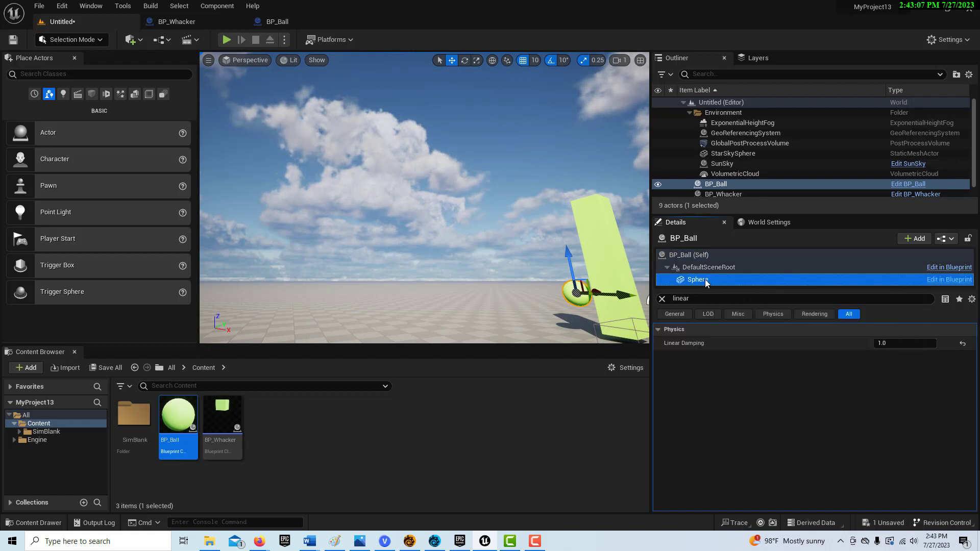
pyautogui.click(893, 343)
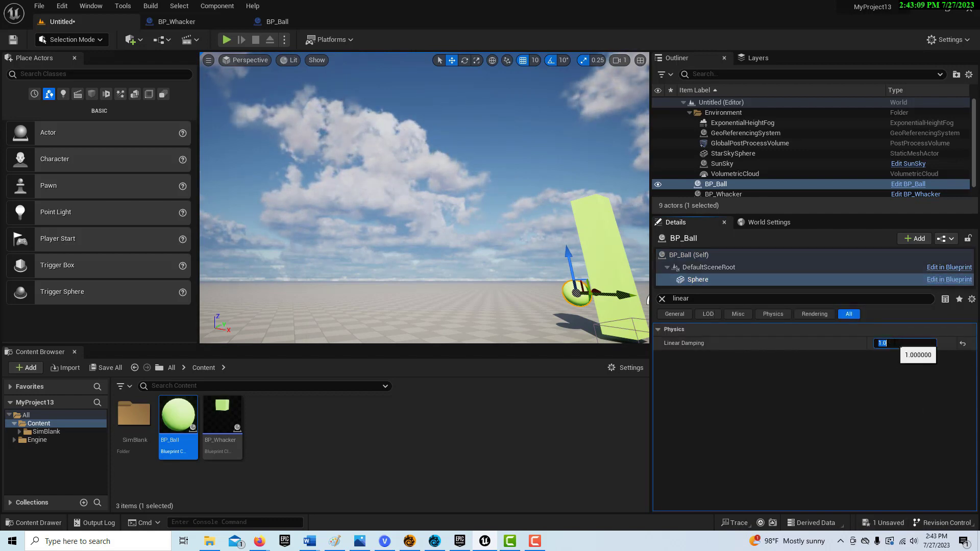
pyautogui.write('3')
pyautogui.press('Return')
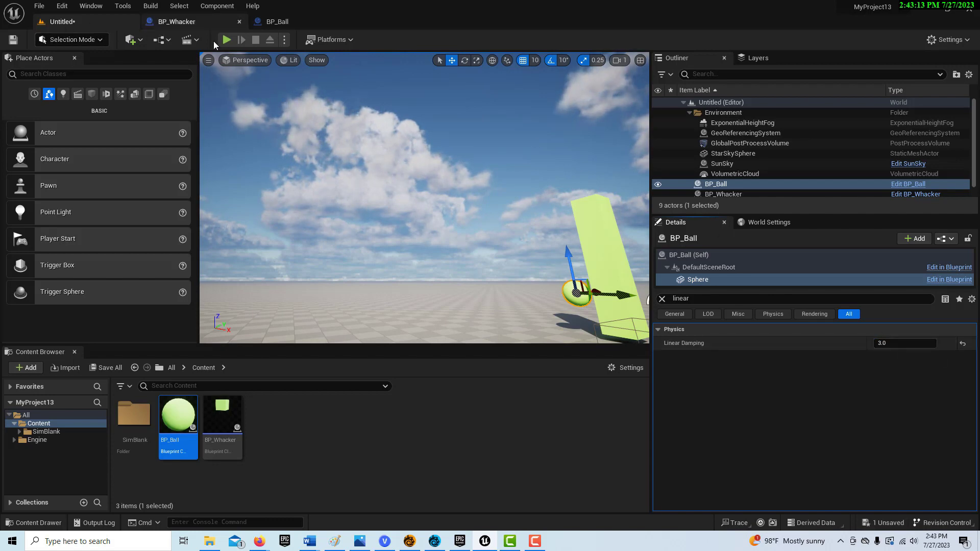
# - Play the level to watch how the ball reacts to the whacker with the stronger linear damping
pyautogui.click(227, 39)
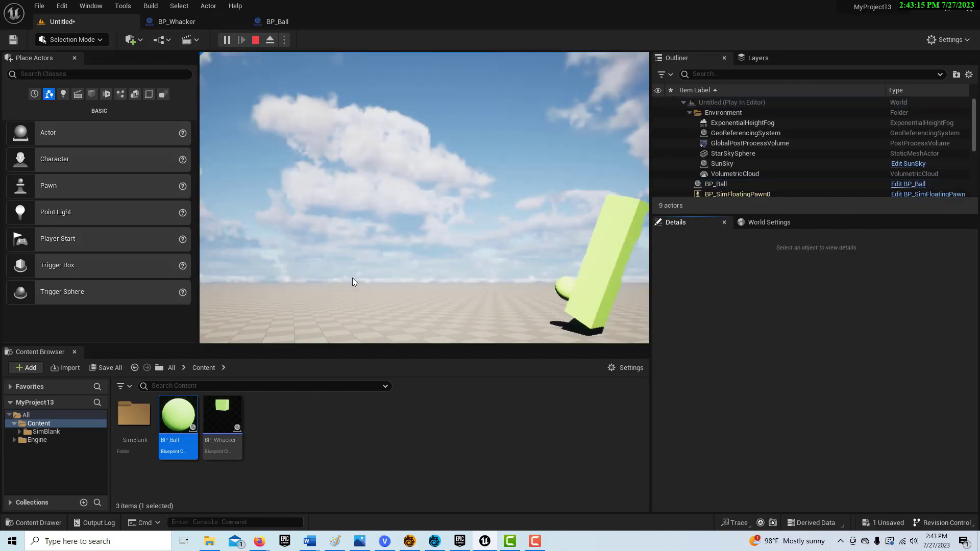